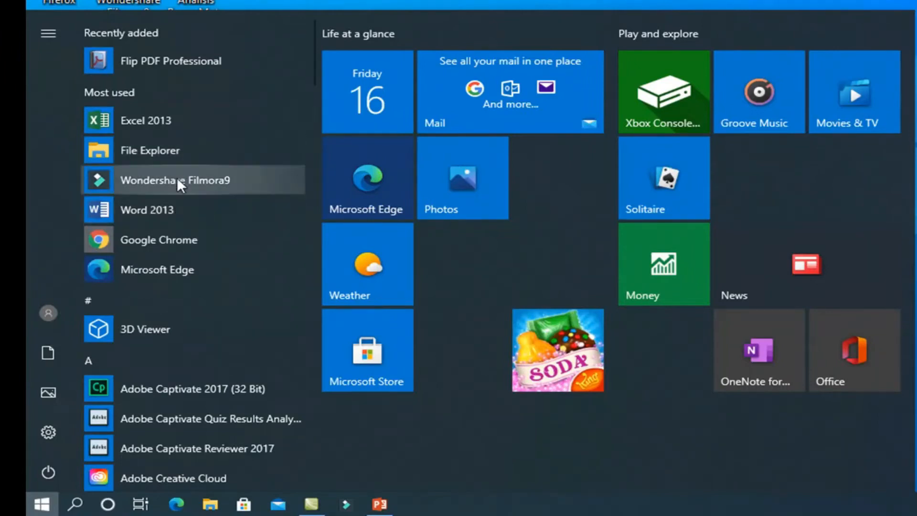
- Launch Word 2013 from the Microsoft Office 2013 programs and create a blank document
scroll(158, 224, down, 5)
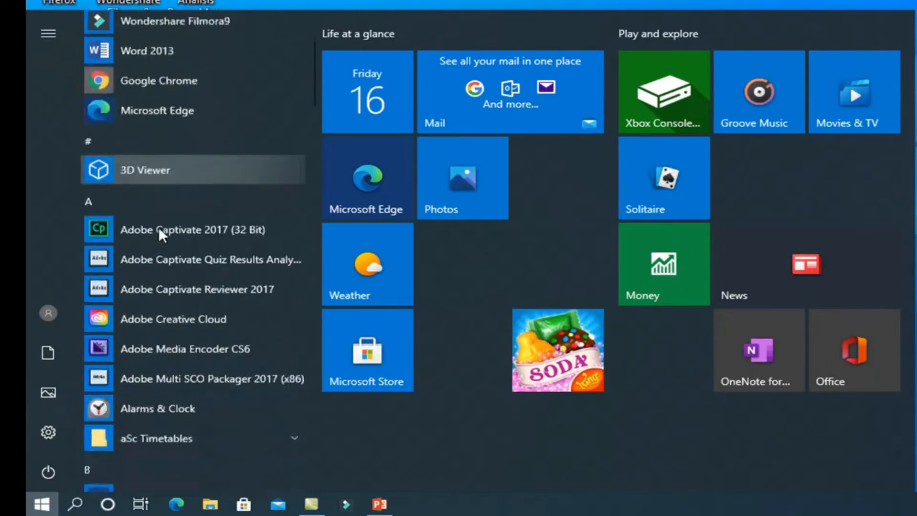
scroll(159, 230, down, 10)
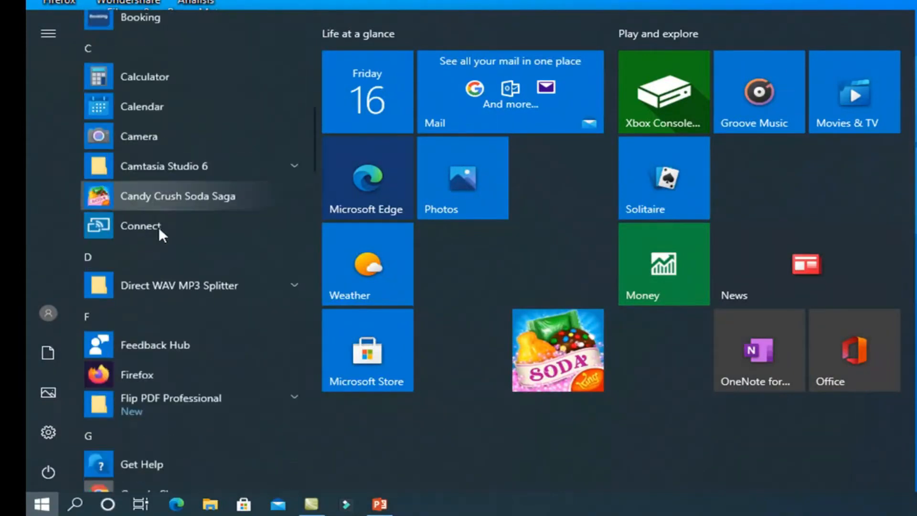
scroll(159, 230, down, 7)
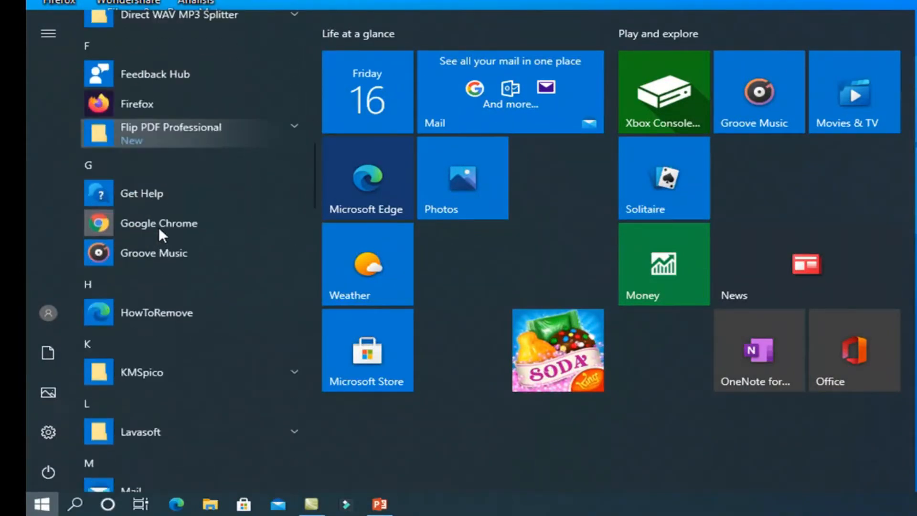
scroll(158, 227, down, 6)
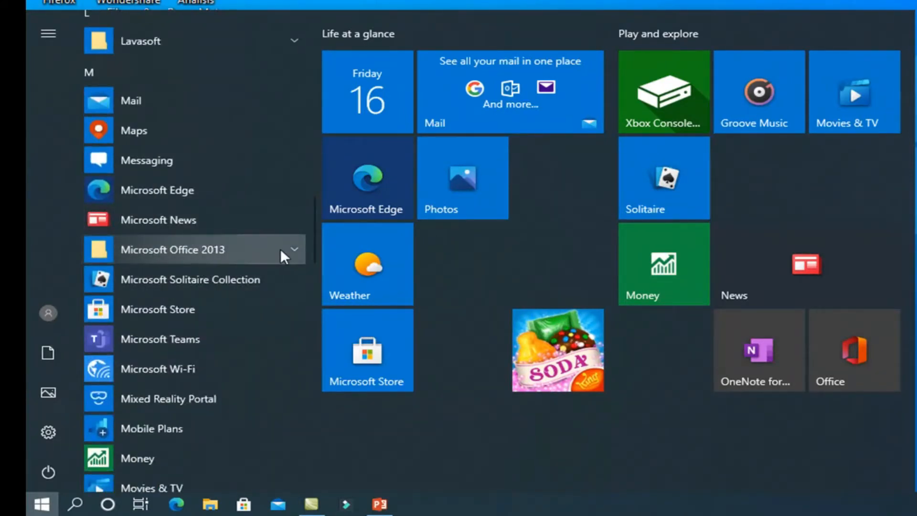
click(295, 249)
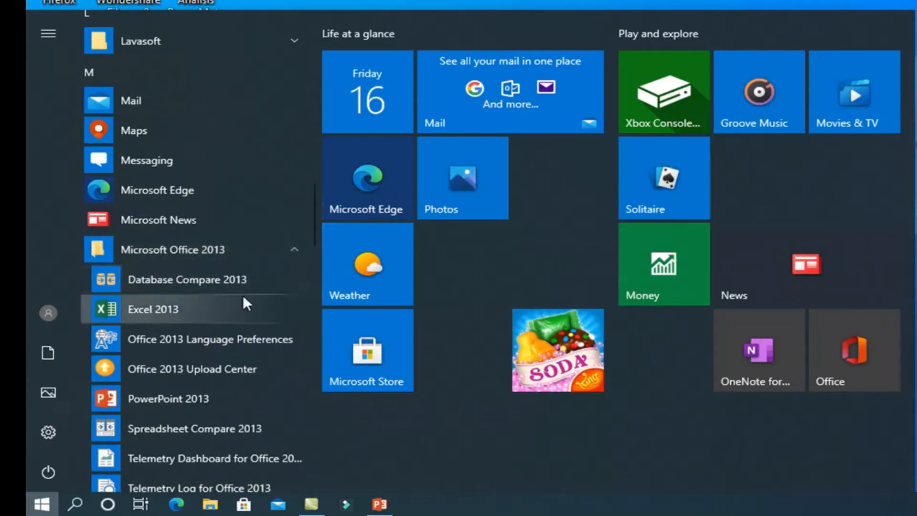
scroll(208, 363, down, 3)
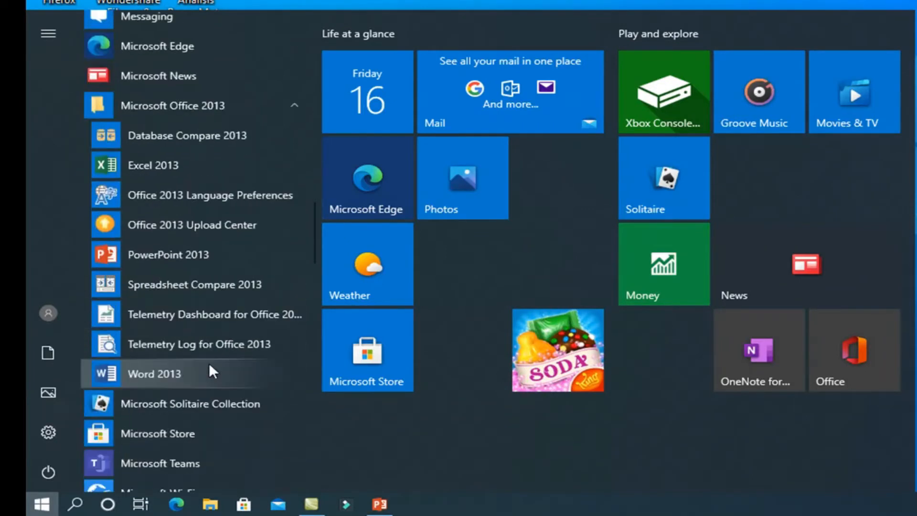
click(180, 372)
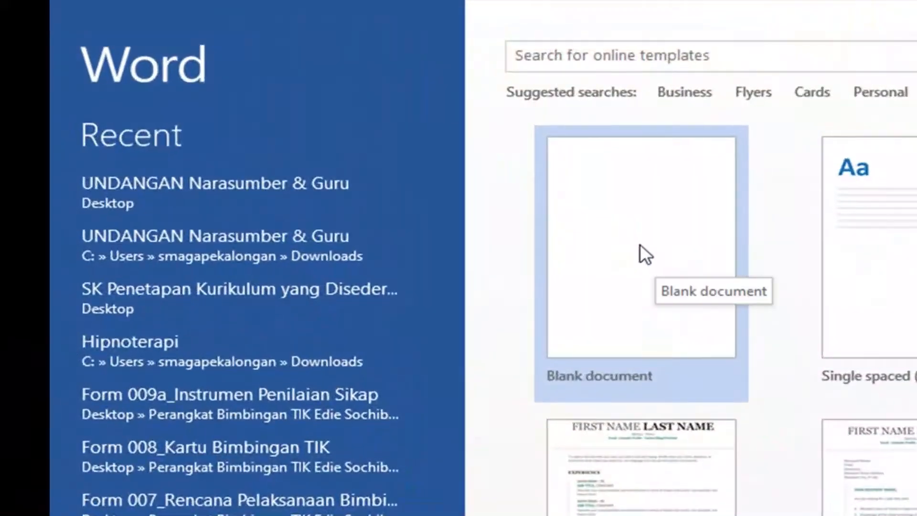
click(638, 244)
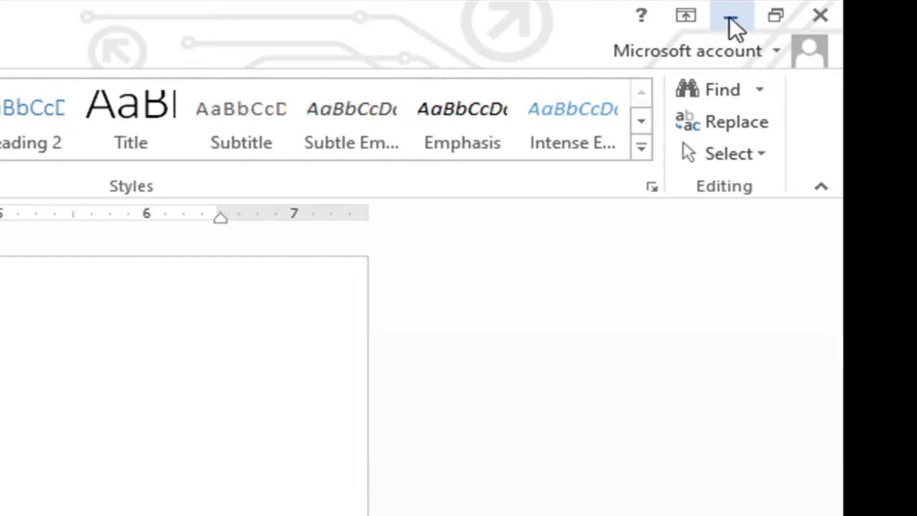
- Minimize the Word document window and bring it back on screen
click(730, 16)
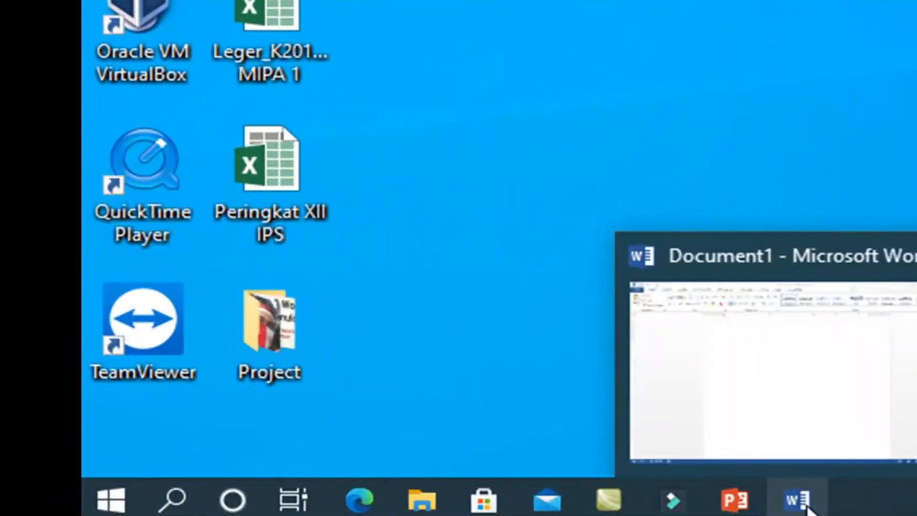
click(273, 511)
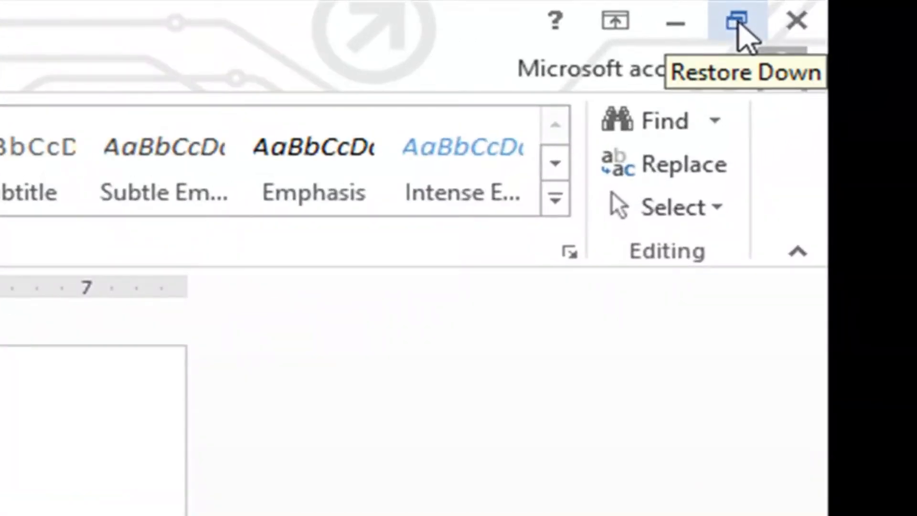
- Restore the document window to a smaller size, adjust its height, width and position on the desktop, and maximize it again
click(738, 23)
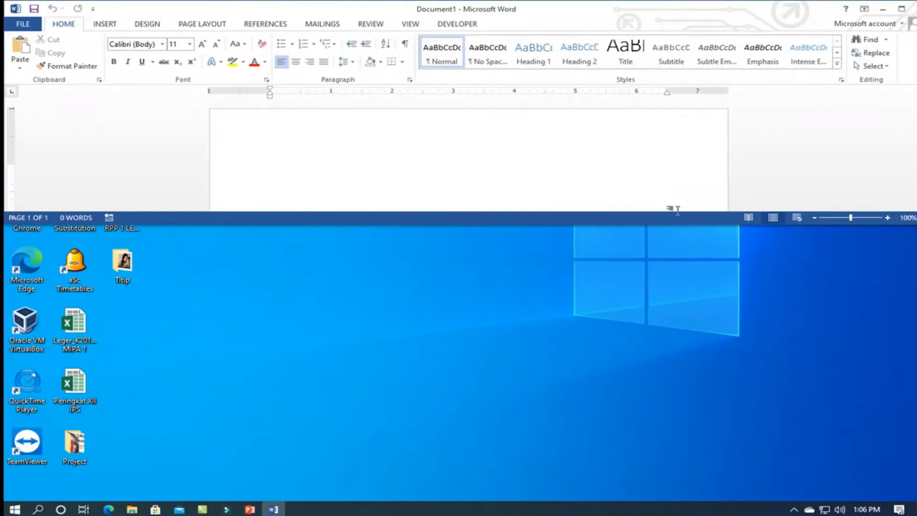
drag(676, 228, 657, 359)
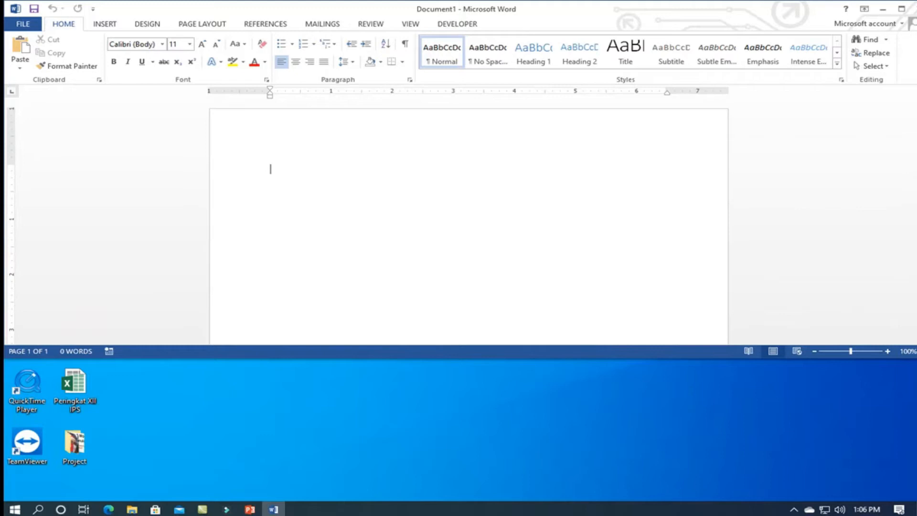
drag(808, 9, 746, 37)
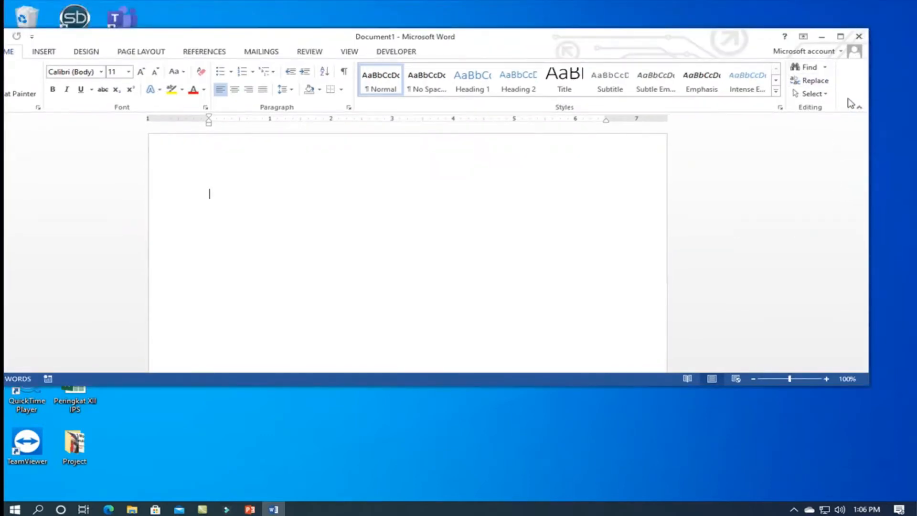
drag(869, 149, 543, 158)
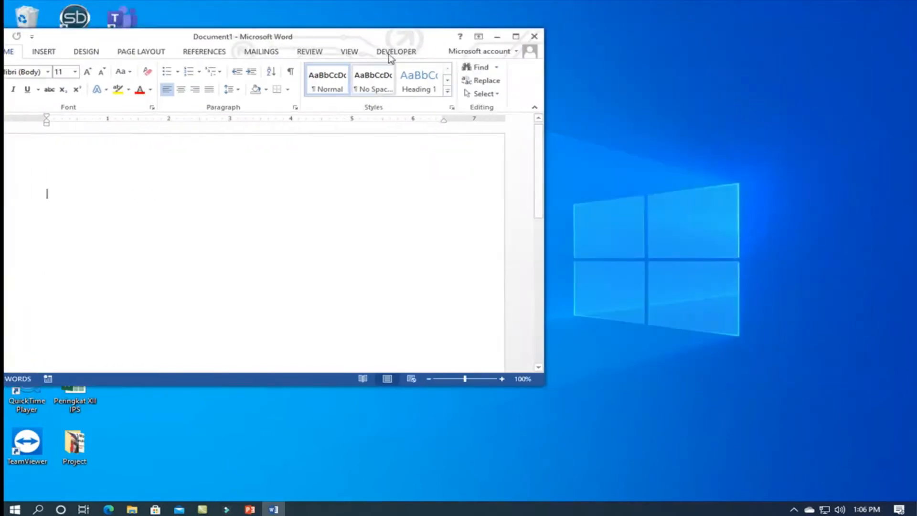
drag(375, 25, 492, 12)
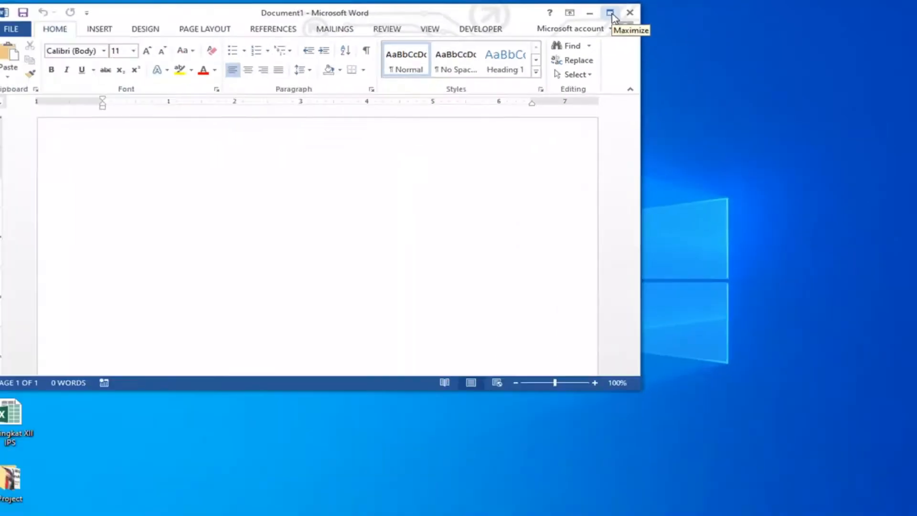
click(611, 12)
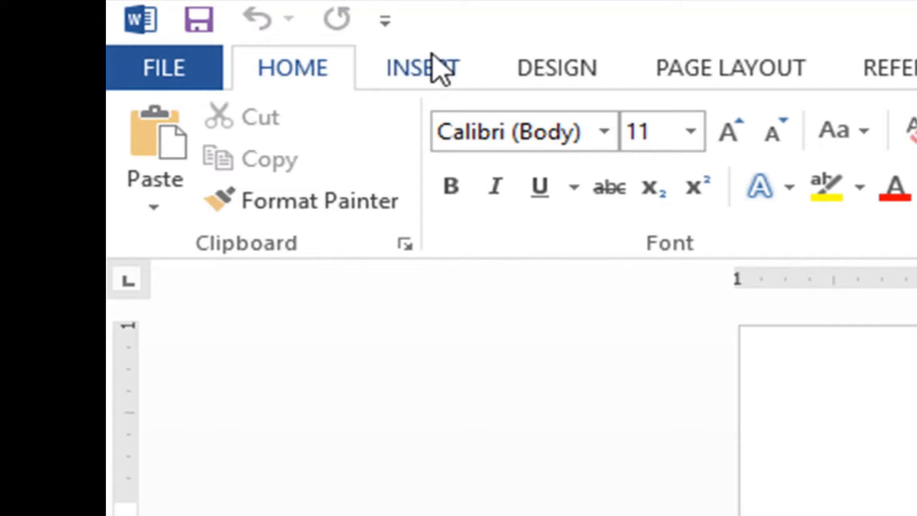
- Look through the command sets for inserting, design, page layout, mailings, review, view and developer tools, ending on the home commands
click(437, 71)
click(557, 69)
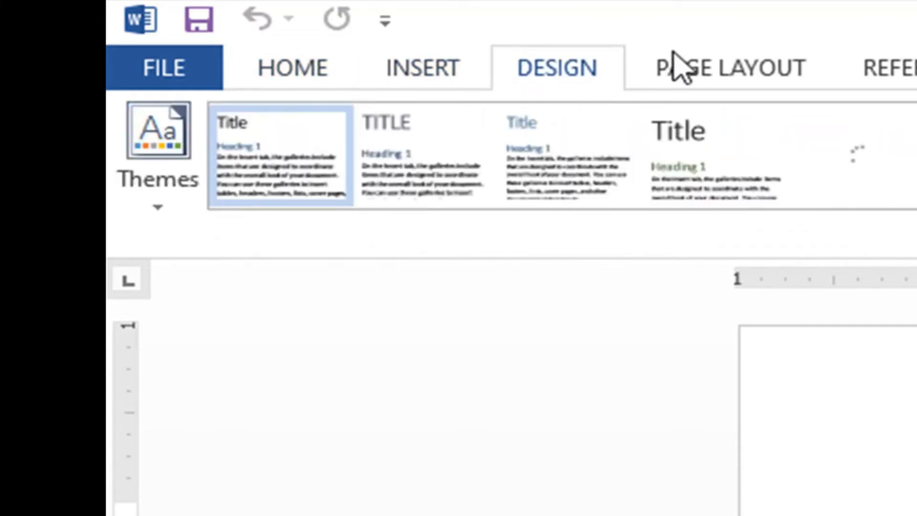
click(732, 68)
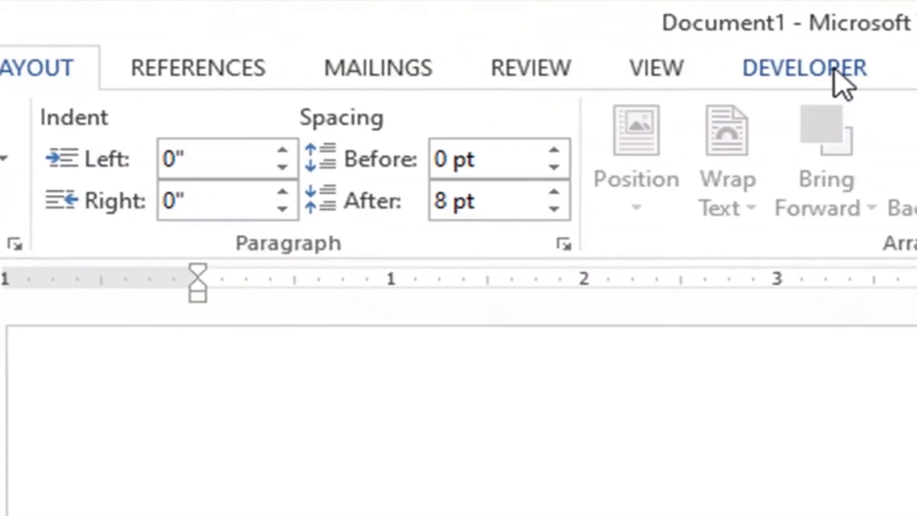
click(839, 66)
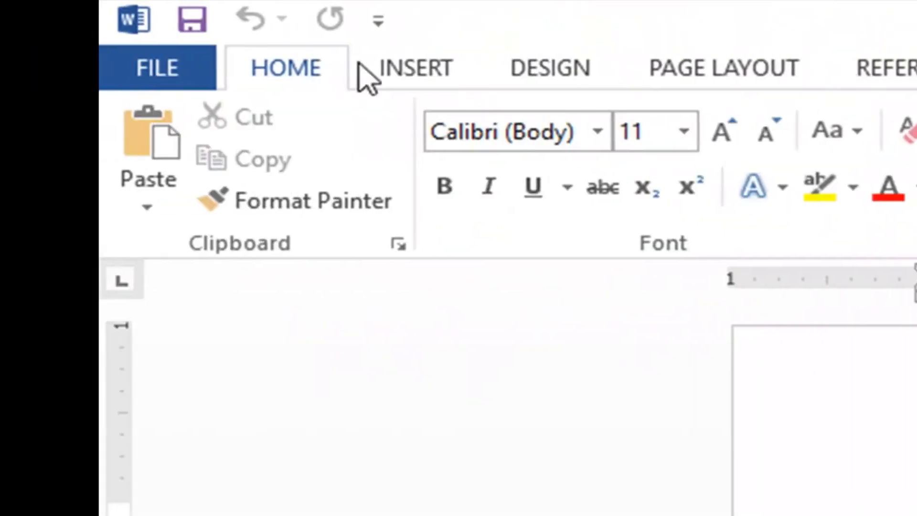
click(377, 71)
click(546, 77)
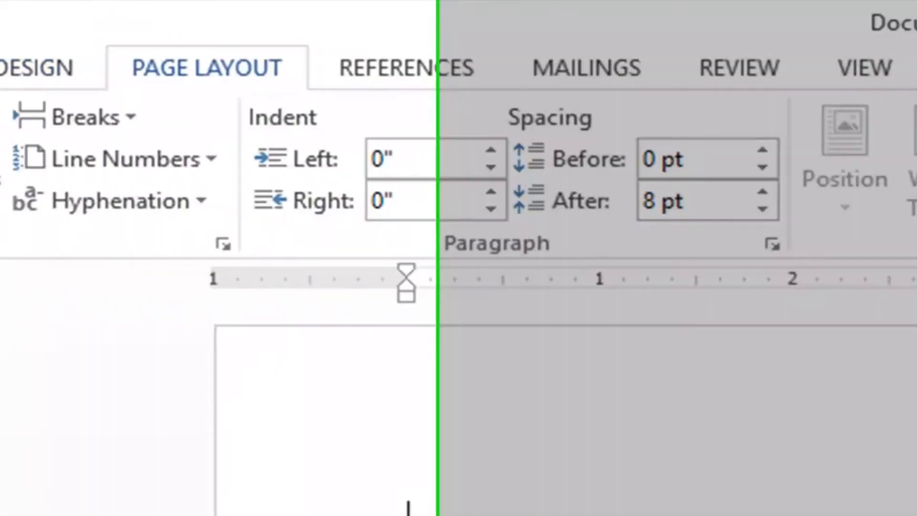
click(315, 77)
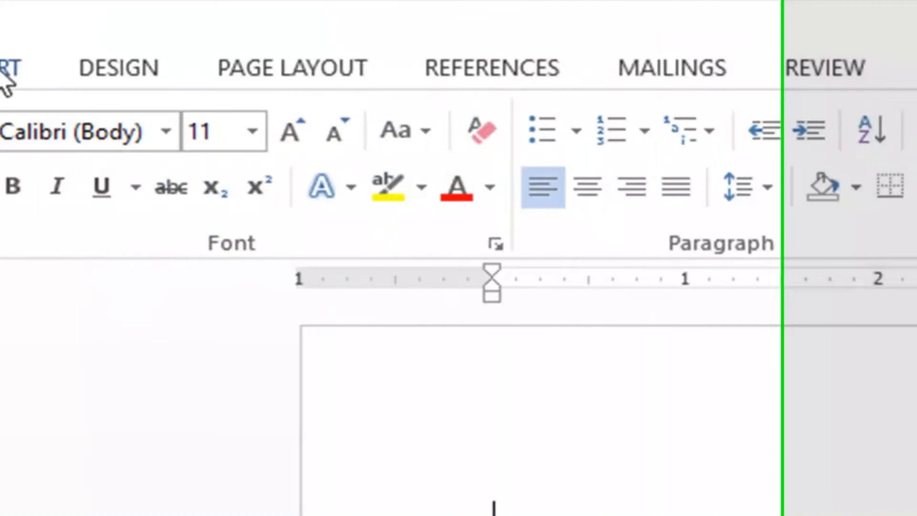
click(181, 66)
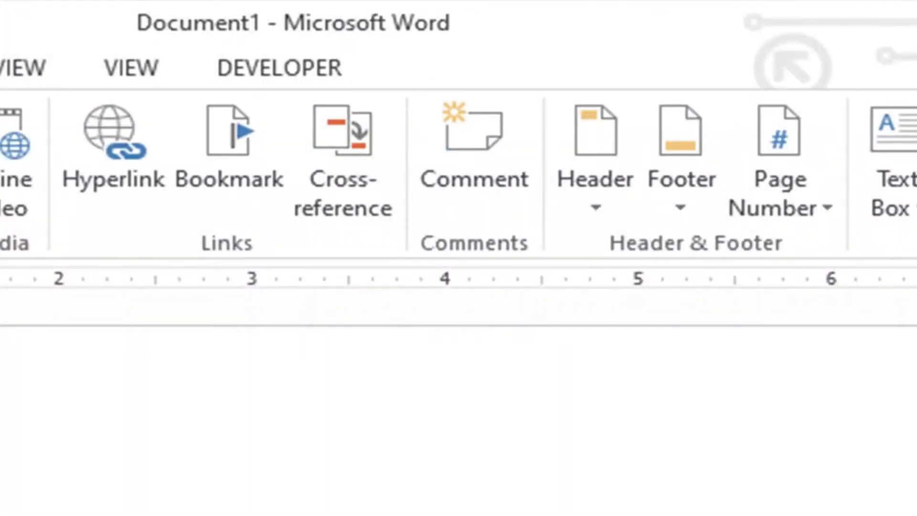
key(alt+g)
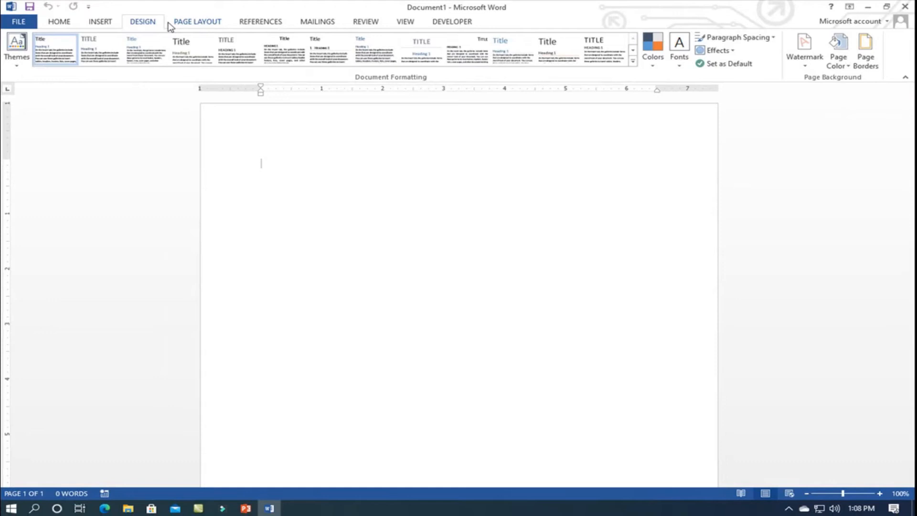
click(406, 22)
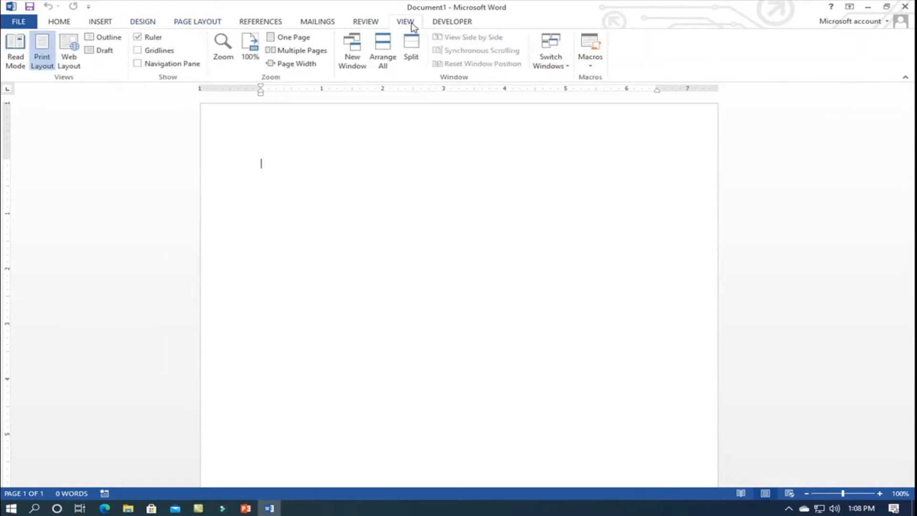
click(467, 23)
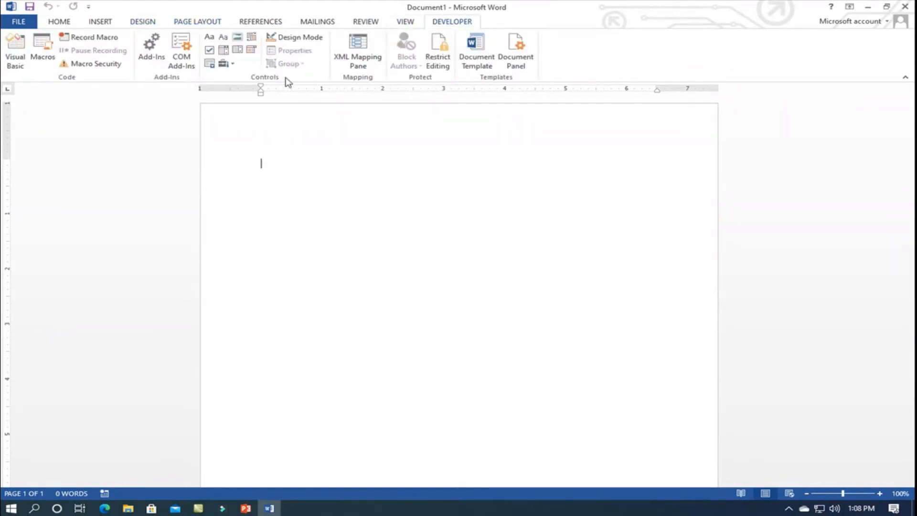
click(59, 22)
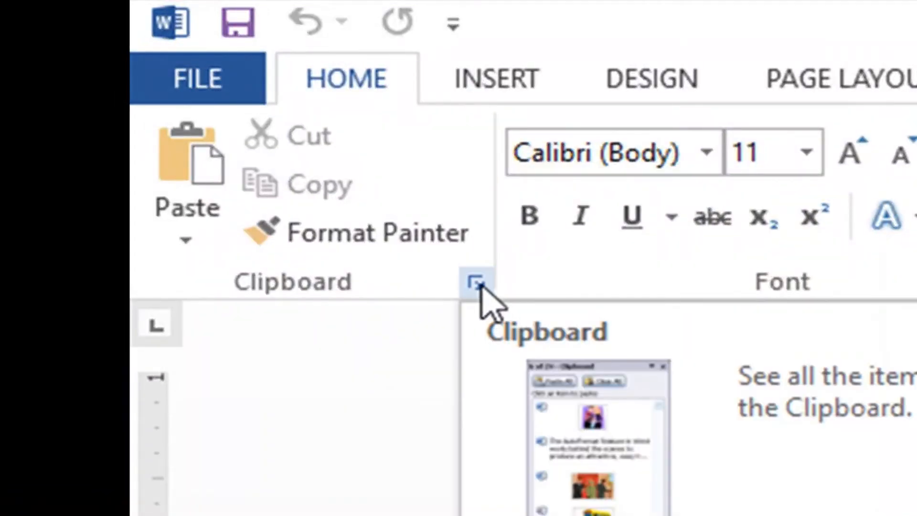
- View the stored clipboard items and the detailed font settings, closing each without making changes
click(477, 285)
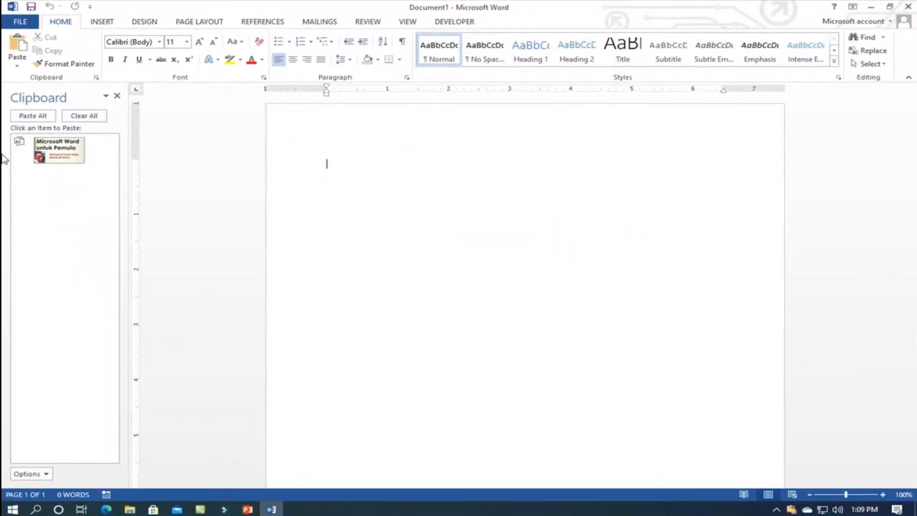
click(117, 97)
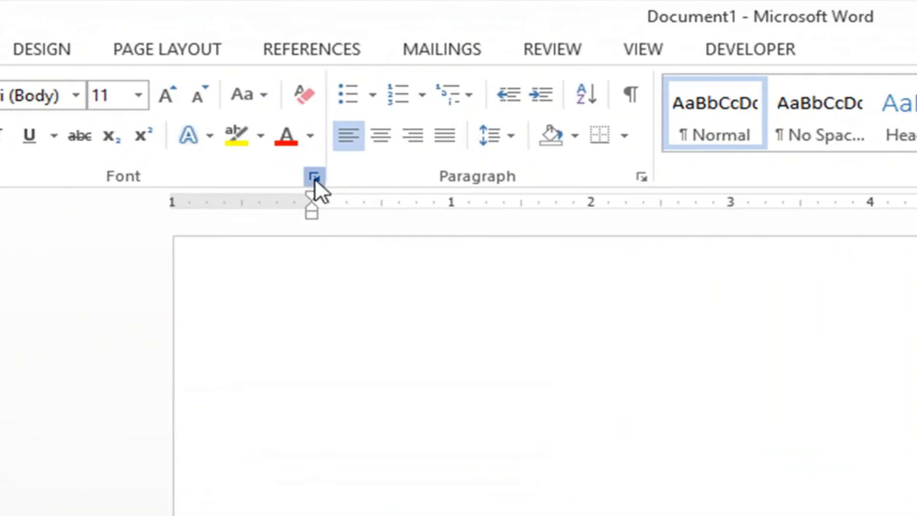
click(314, 178)
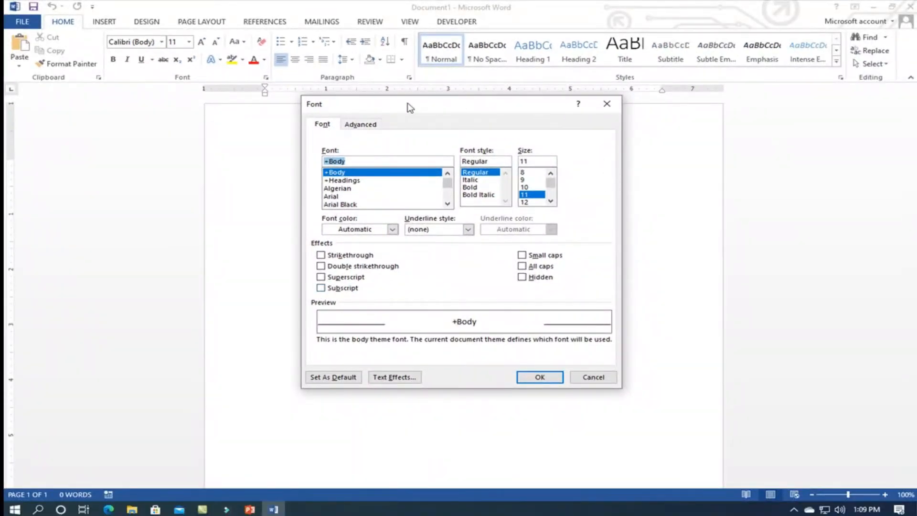
click(593, 378)
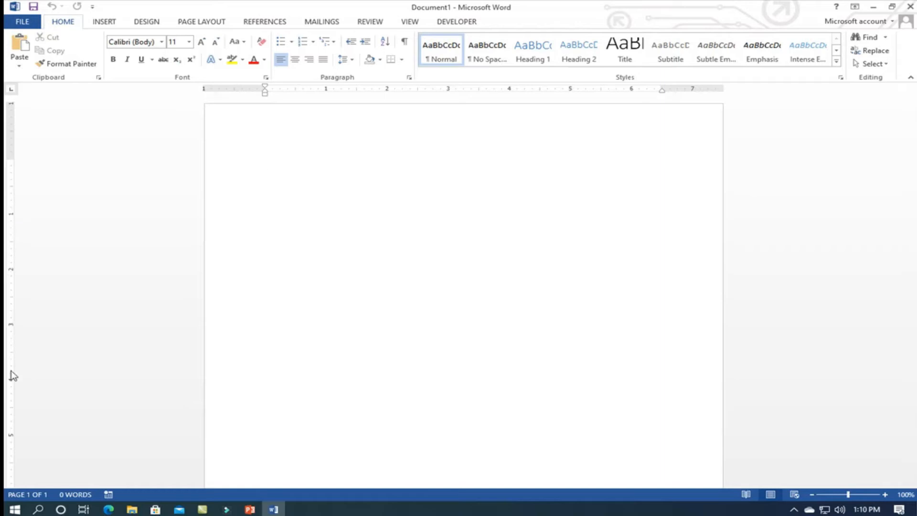
- Examine the blank page and its vertical ruler down to the page end, and return to the top of the page
scroll(14, 376, down, 5)
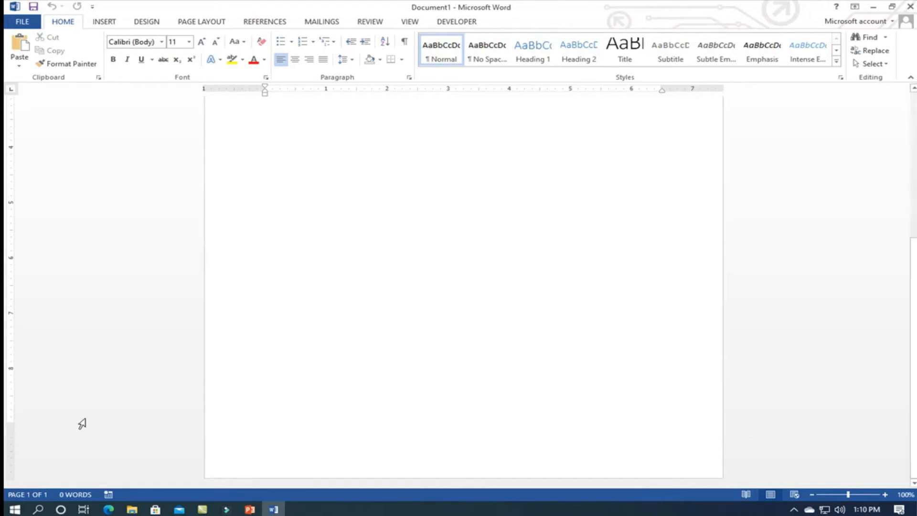
scroll(88, 416, up, 5)
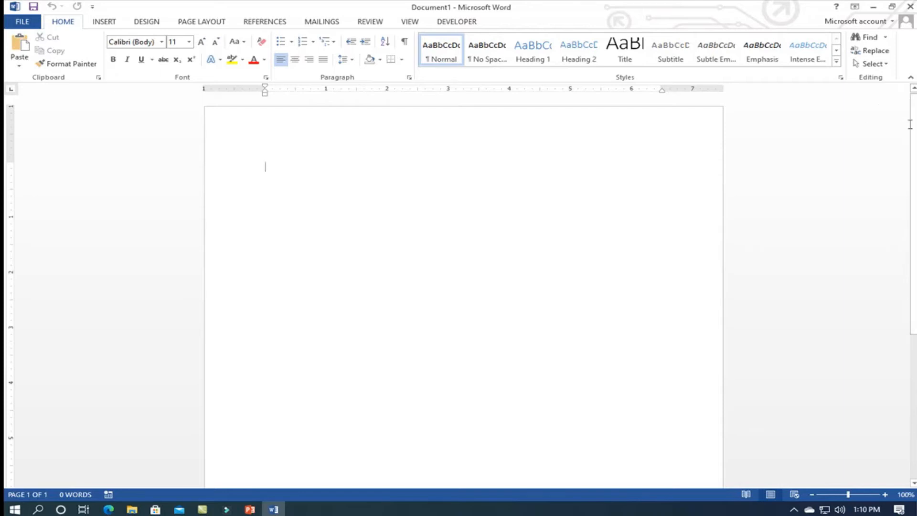
drag(914, 125, 916, 156)
scroll(56, 439, down, 2)
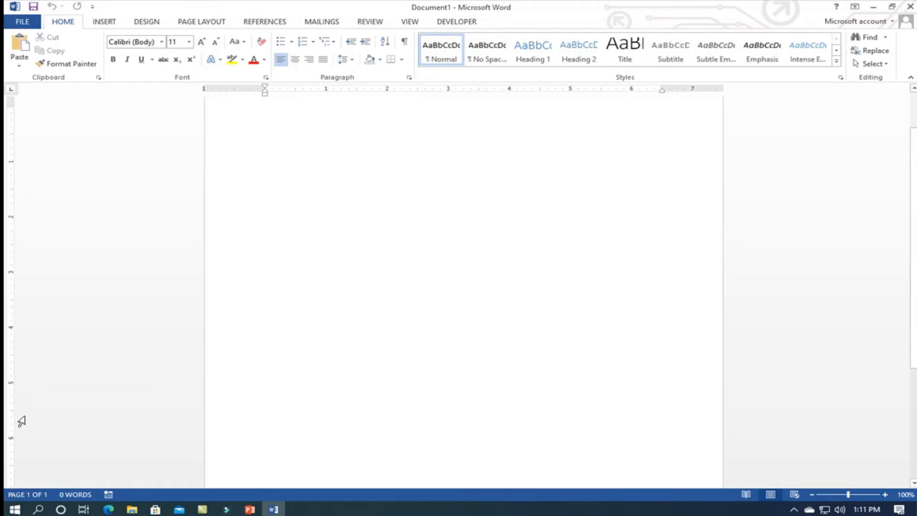
scroll(62, 425, down, 2)
scroll(15, 436, down, 4)
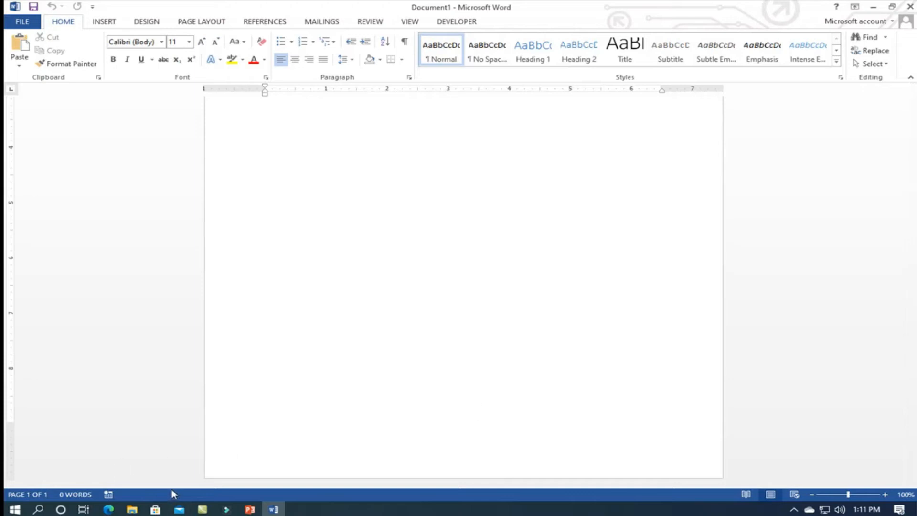
scroll(249, 434, up, 8)
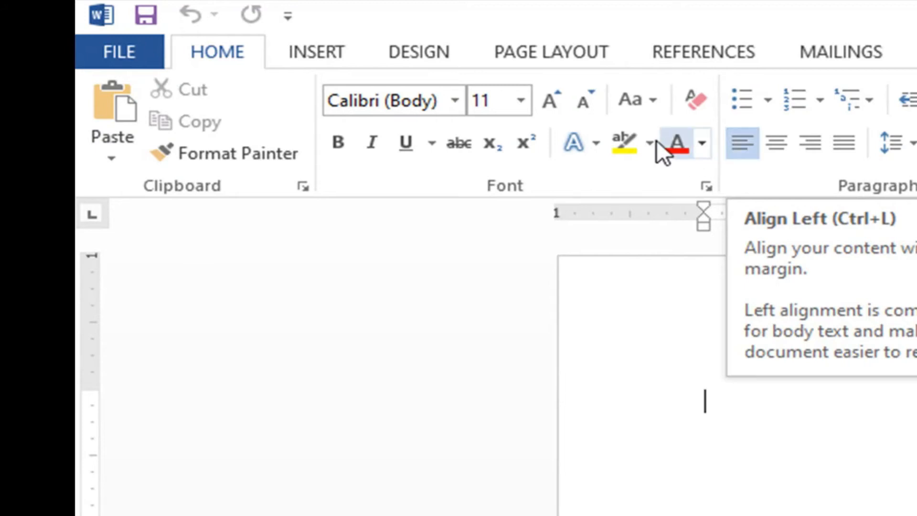
- Write "Memutuskan" as the first line of the document and start a new paragraph below it
click(577, 49)
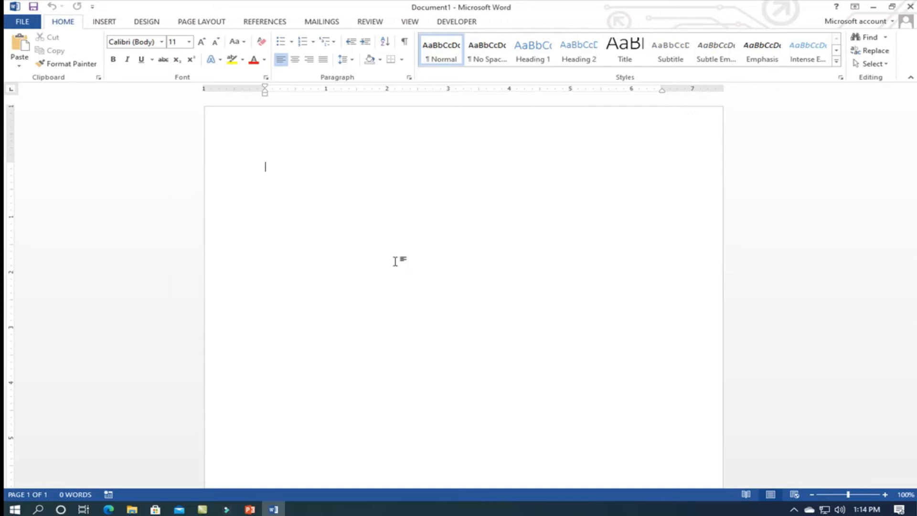
text(Memutuskan)
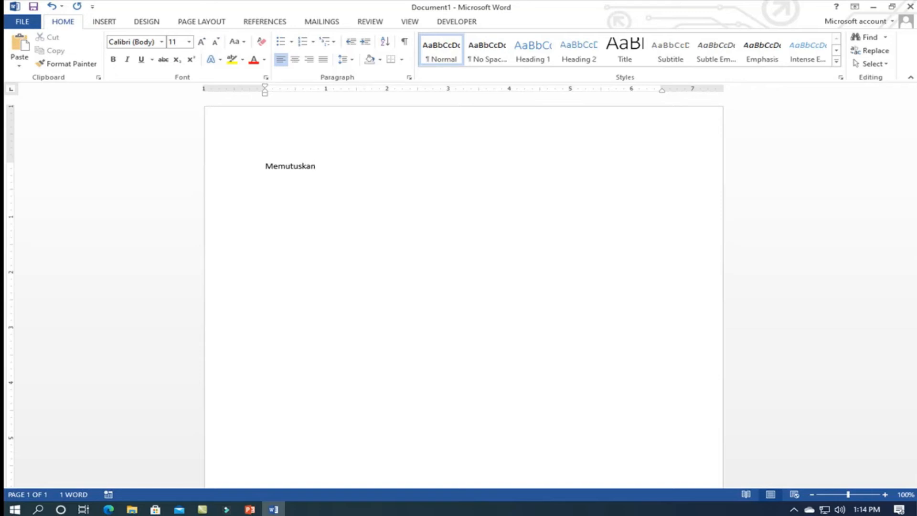
key(Return)
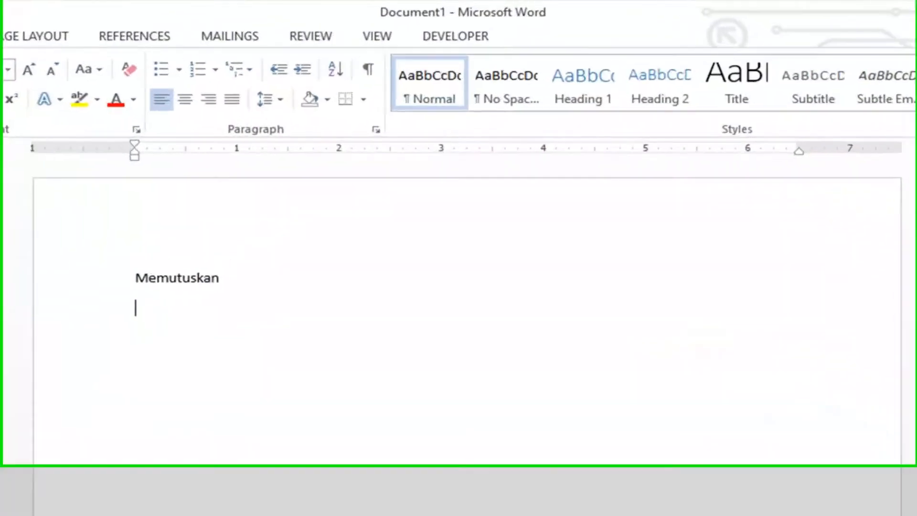
- Write in the second paragraph "Menetapkan yang namanya tercantum dalam Lampiran I surat keputusan ini sebagai Panitia Penyelenggara PTS Gaal Tahun 2020-2021"
text(Menetapkan)
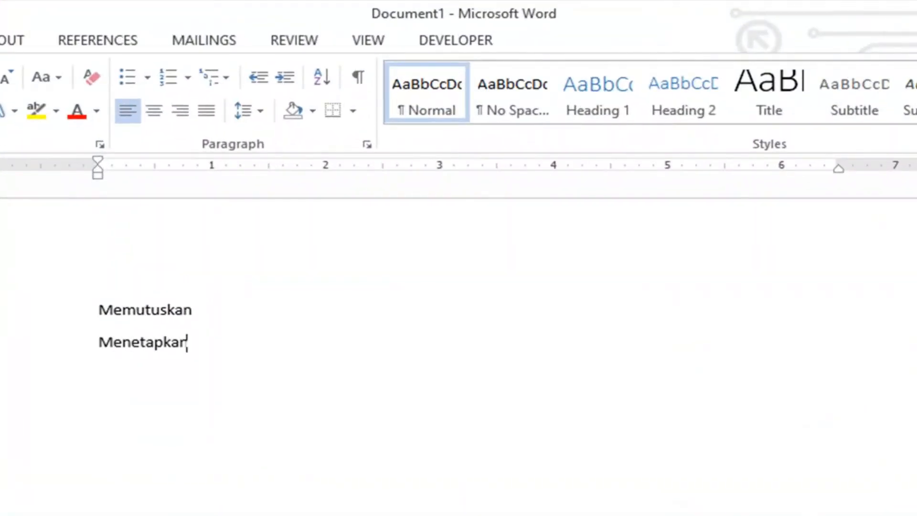
text( yang namanya ter)
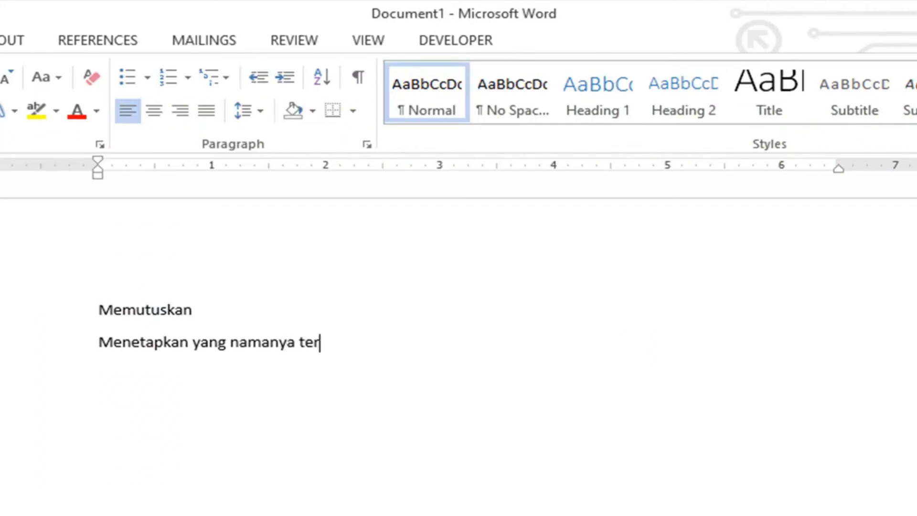
text(cantum dalam Lam)
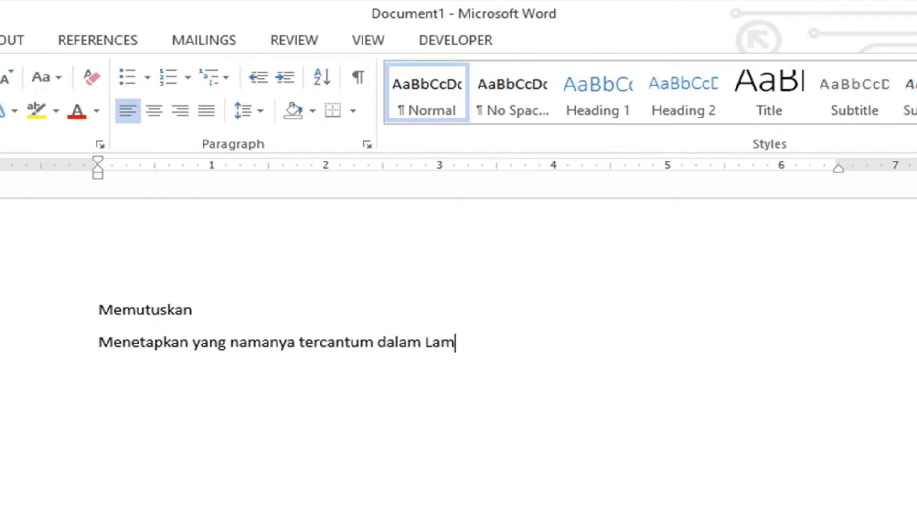
text(piran I )
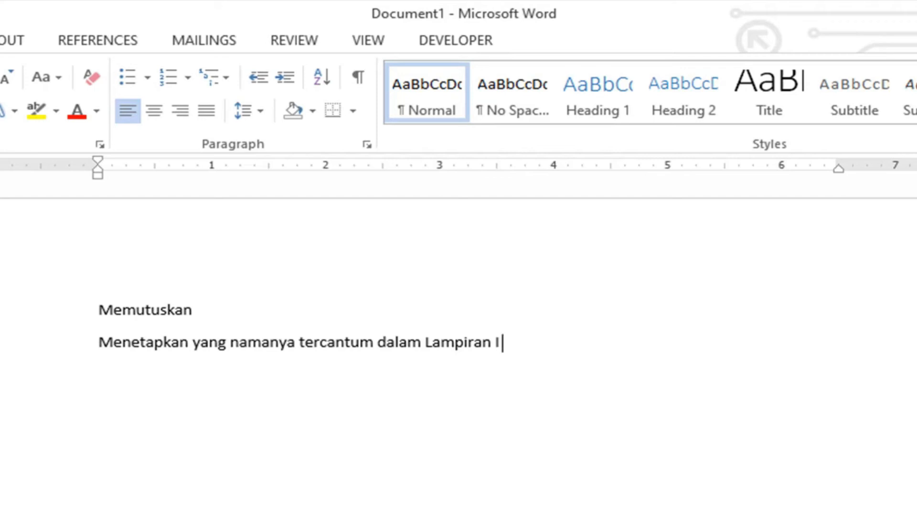
text(surat keputusan ini)
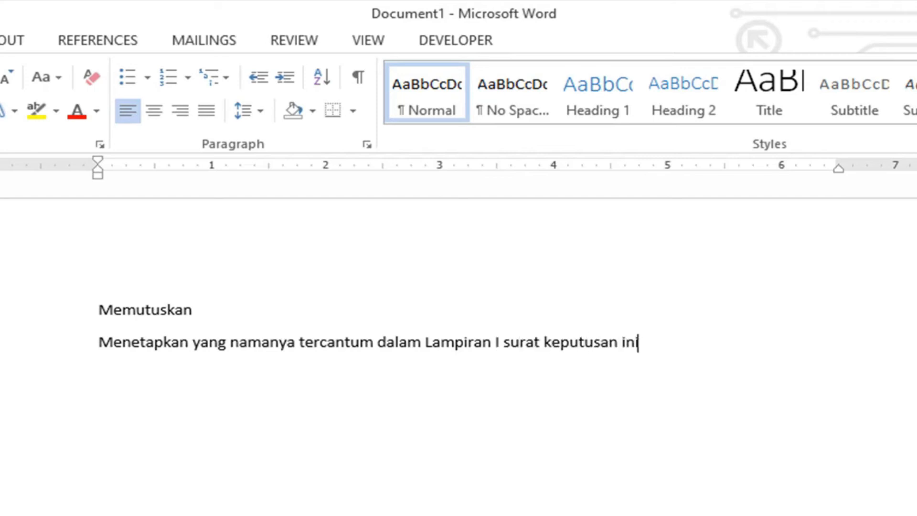
text( sebagai Panitia Pe)
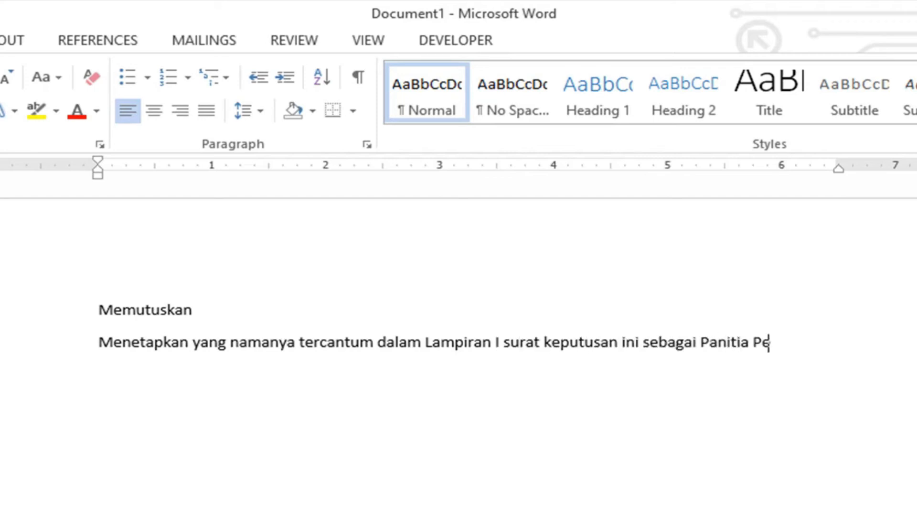
text(nyelenggara PTS)
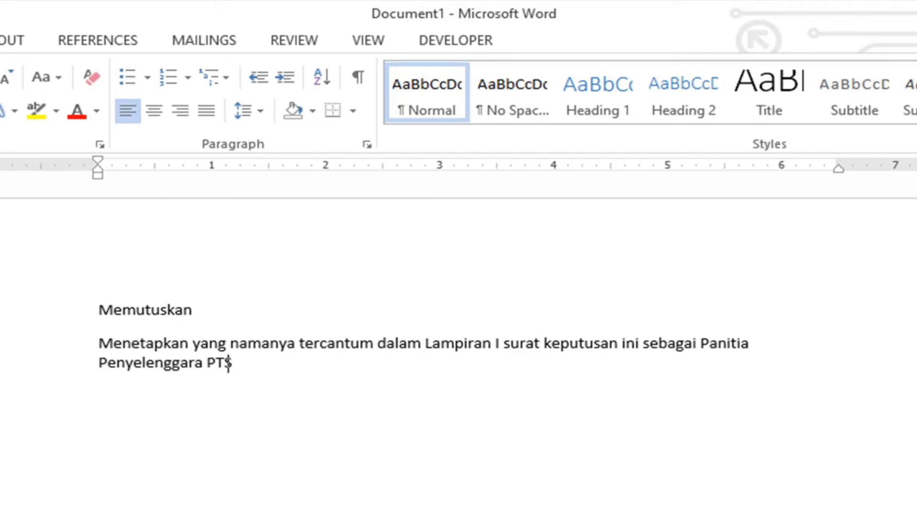
text( Gaal TAhun 220)
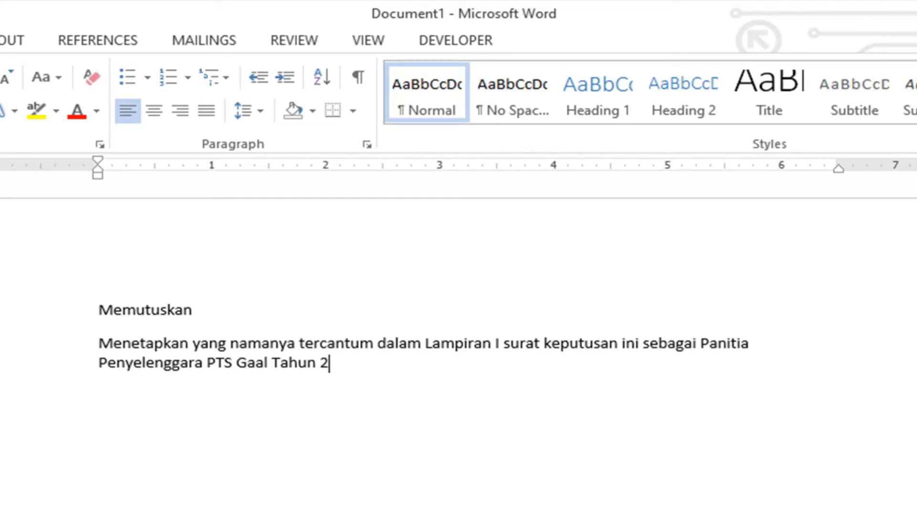
key(BackSpace)
key(BackSpace)
text(20-202)
key(BackSpace)
key(BackSpace)
key(BackSpace)
key(BackSpace)
key(BackSpace)
key(BackSpace)
text(020-2021)
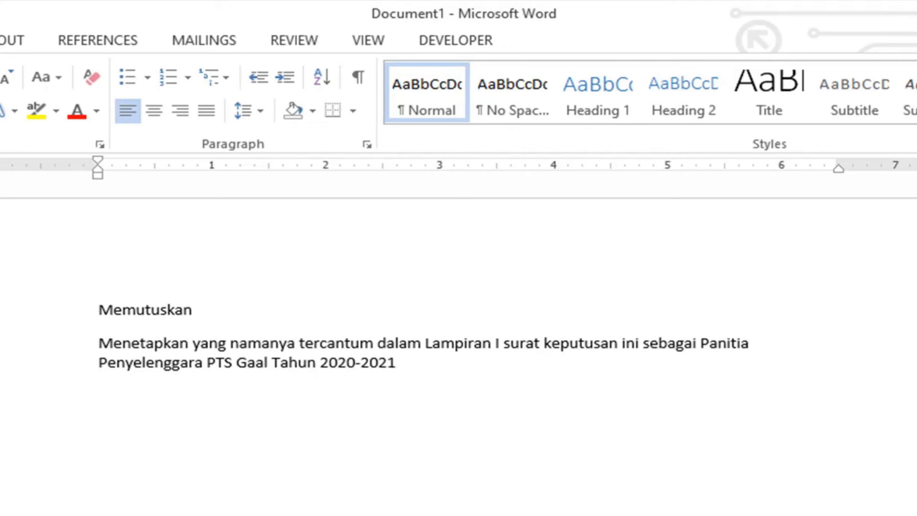
text( dengan tu)
text(gsa seb)
- Continue the second paragraph with "dengan tugas sebagaimana tertuang dalam Lampiran 2"
key(BackSpace)
key(BackSpace)
key(BackSpace)
key(BackSpace)
key(BackSpace)
key(BackSpace)
text(as se)
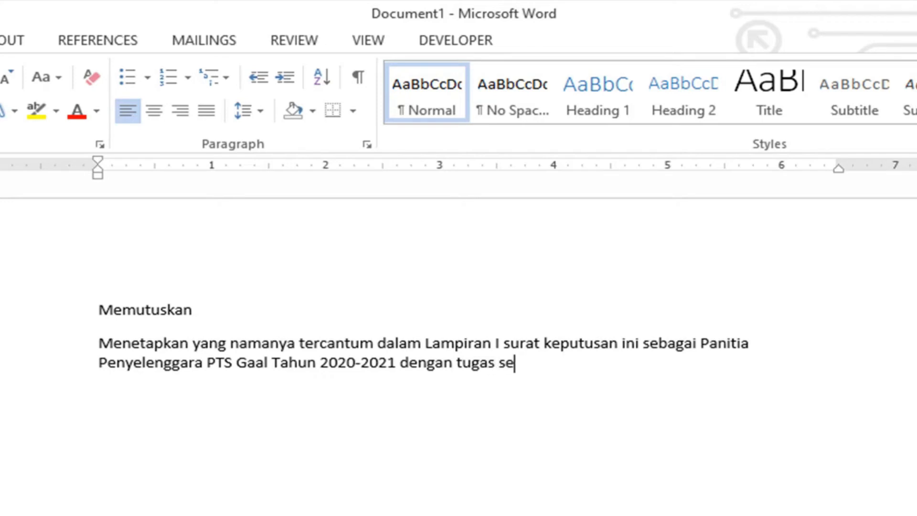
text(bagaimana t)
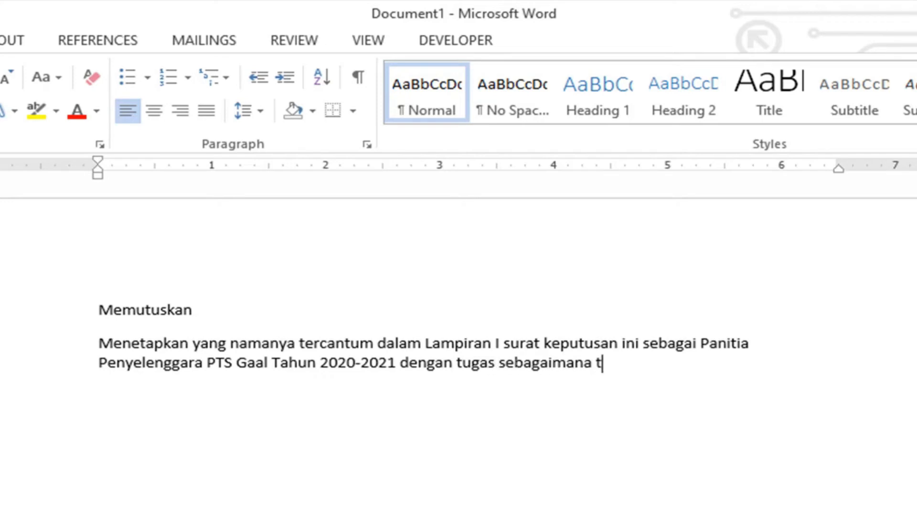
text(ertuang )
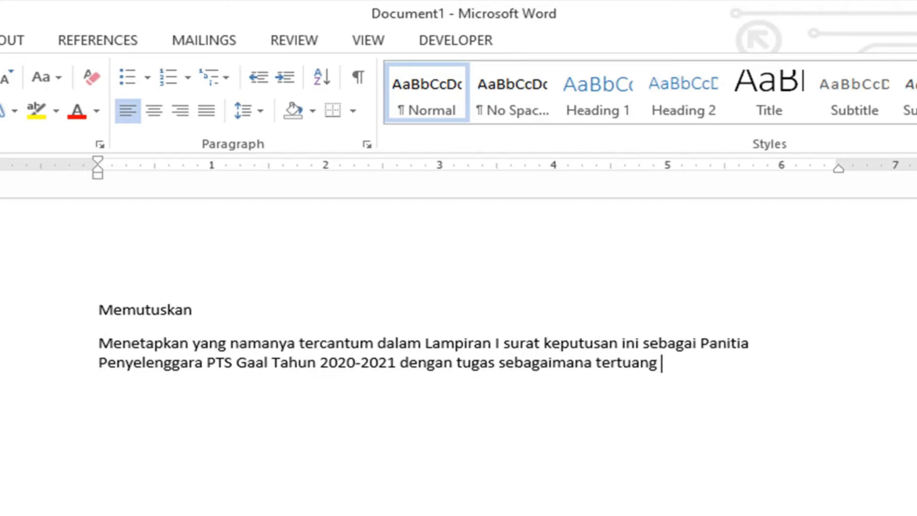
text(dalam Lampiran 2)
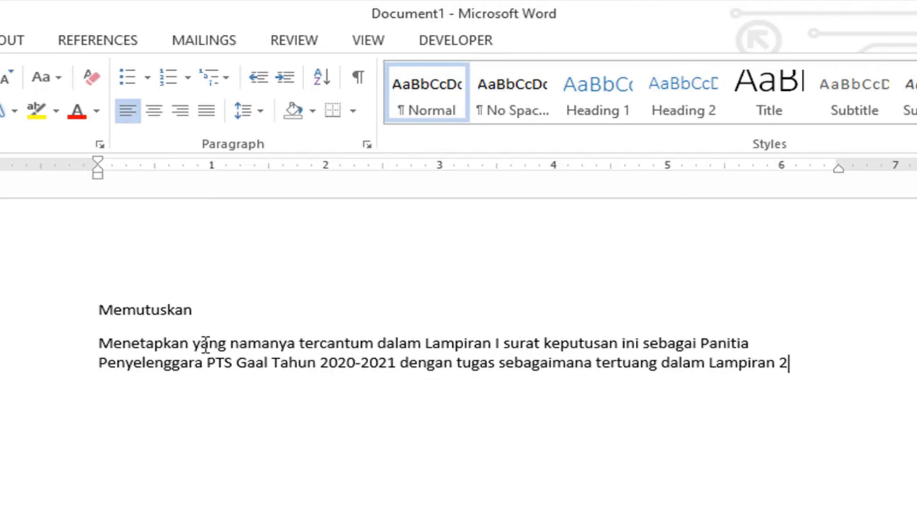
- Highlight the heading line and the paragraph below it in turn, ending with the cursor at the paragraph's end
drag(98, 311, 199, 311)
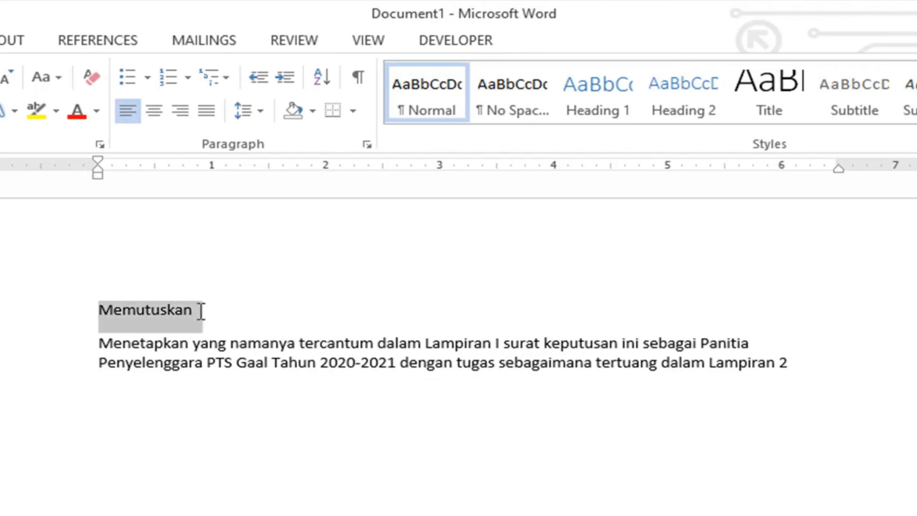
click(219, 321)
drag(98, 343, 830, 361)
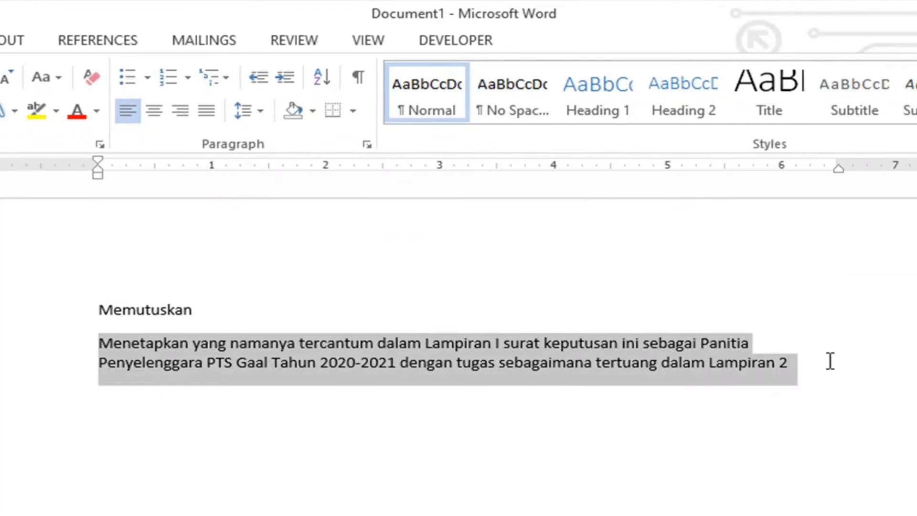
click(830, 362)
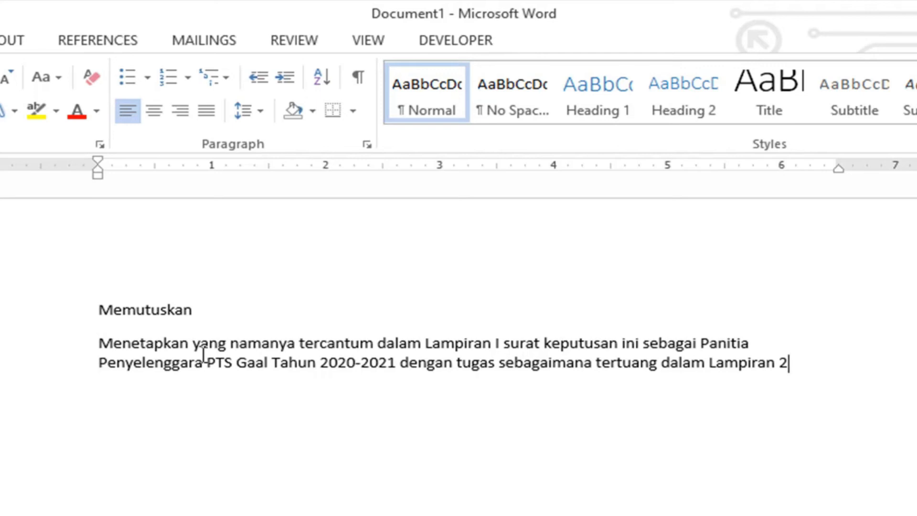
- End the paragraph with a period and add a third one reading "Menetapkan yang amanya terantum dalam lampiran 3 dan 3" plus random filler text
text(.)
key(Return)
text(Menetapa)
key(BackSpace)
text(kan )
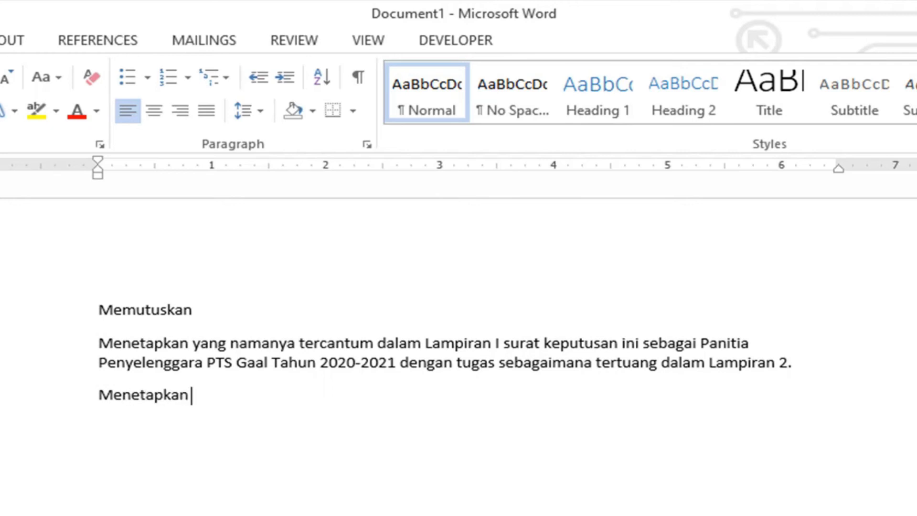
text(yang amanya tera)
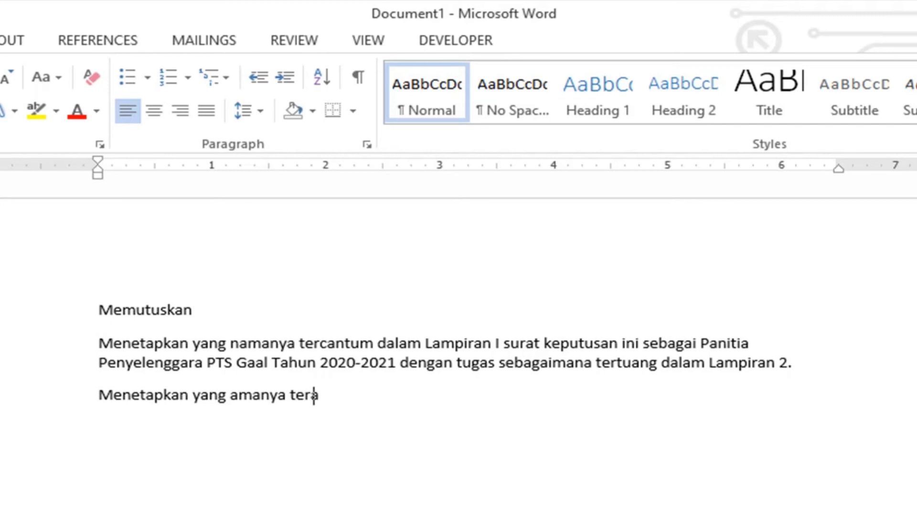
text(ntum dalam lamp)
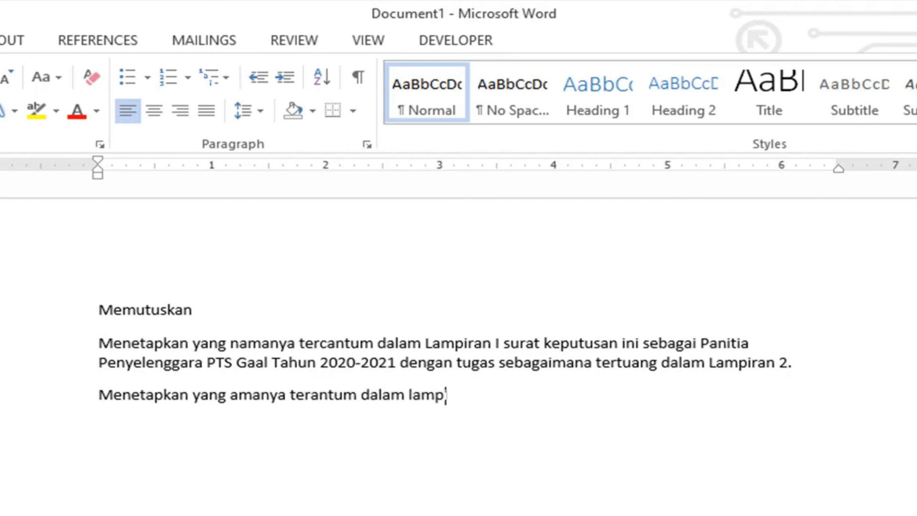
text(iran 3 dan 3 klasf lasj)
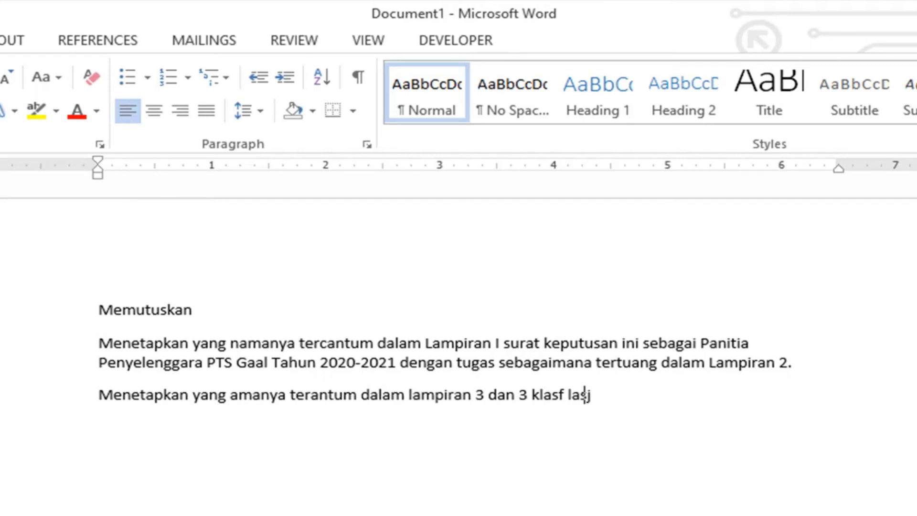
text(kf asklj fklsajfkljsak fjklasj fklj aslkf jklsa fklsjlk jsalk fjkls lk sl fskla kls jklsklf sjs)
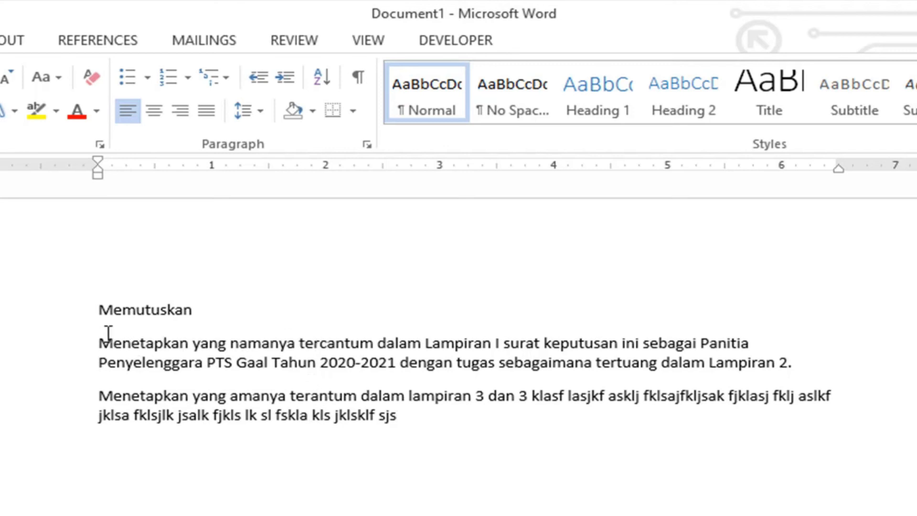
- Highlight all three paragraphs, clear the selection and look over the paragraph alignment options without applying any
drag(98, 316, 410, 420)
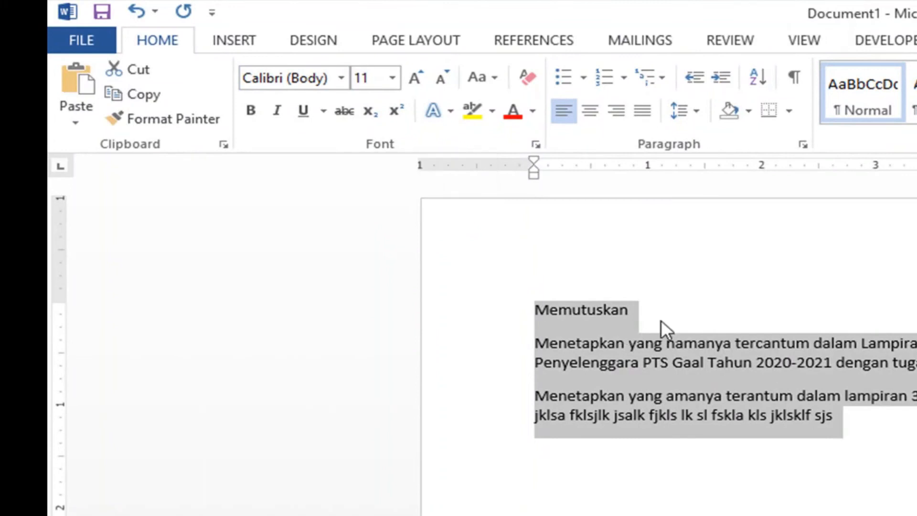
click(661, 314)
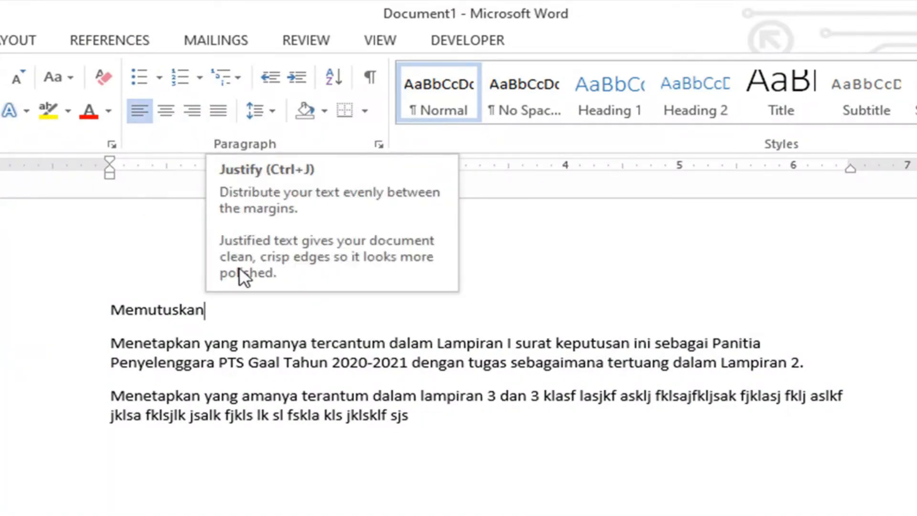
click(435, 419)
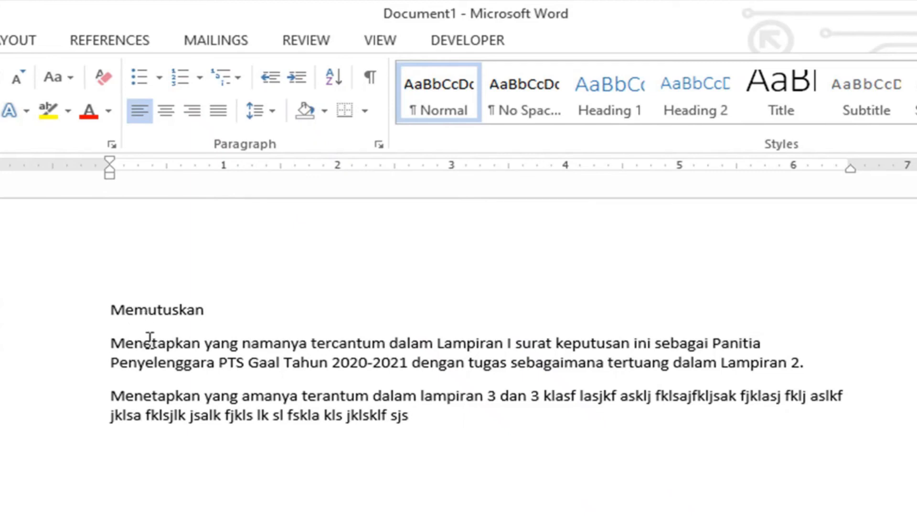
- Highlight the second and third paragraphs in turn to examine their line edges, and clear the selection
drag(111, 343, 248, 367)
click(290, 363)
drag(110, 343, 366, 364)
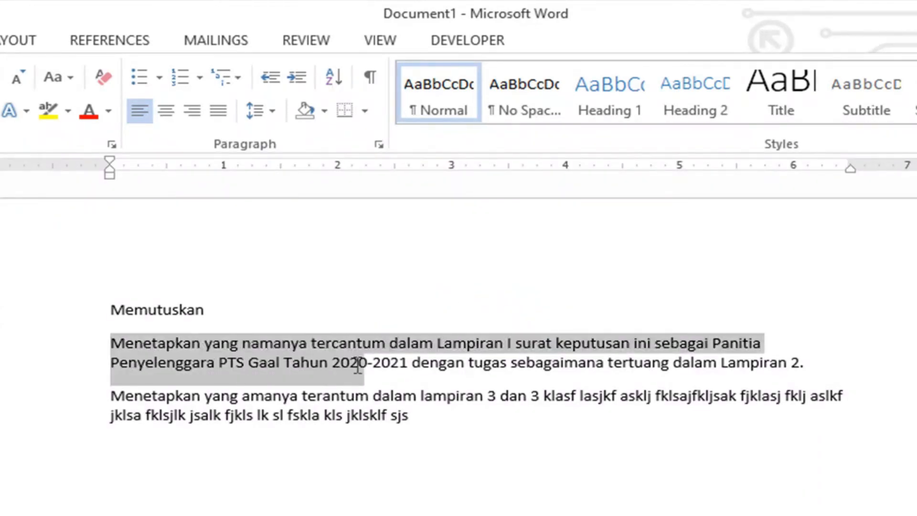
click(310, 345)
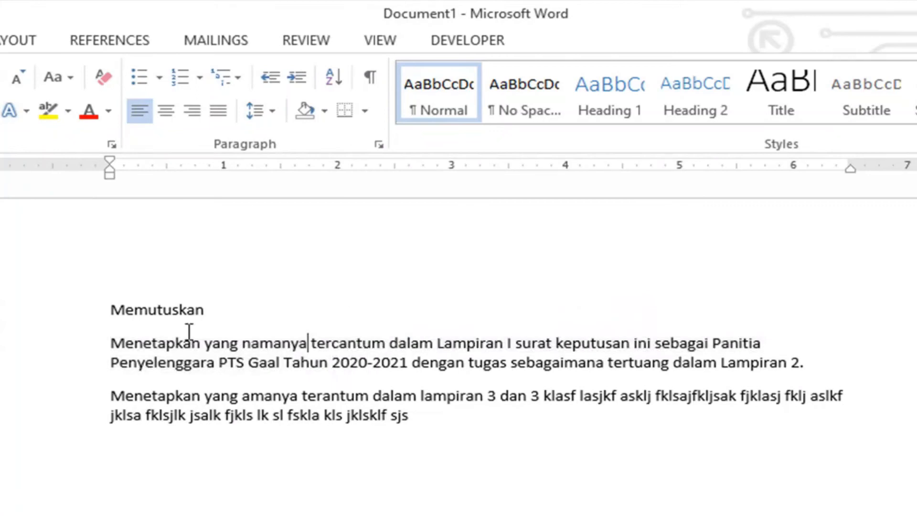
drag(108, 352, 840, 373)
drag(118, 396, 496, 424)
click(465, 432)
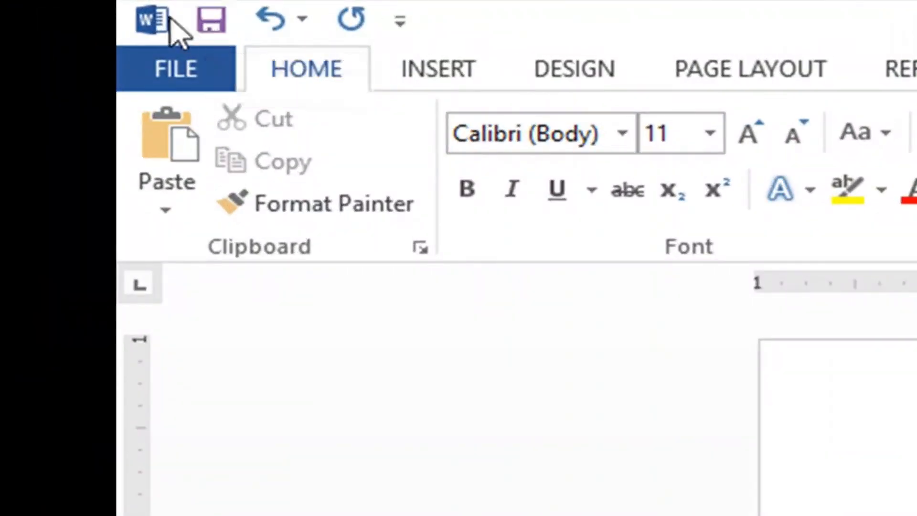
- Save the new document on the computer in the Documents folder as a Word Document named "Latihan"
click(196, 72)
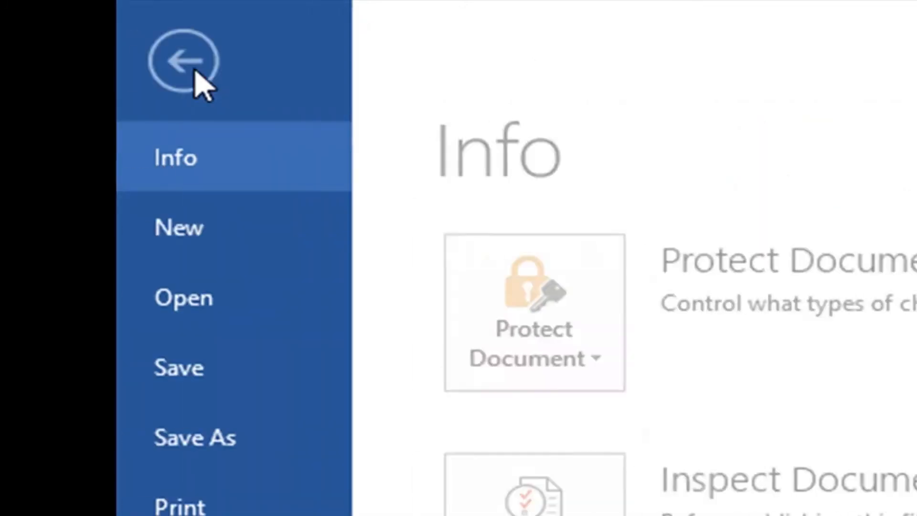
click(196, 374)
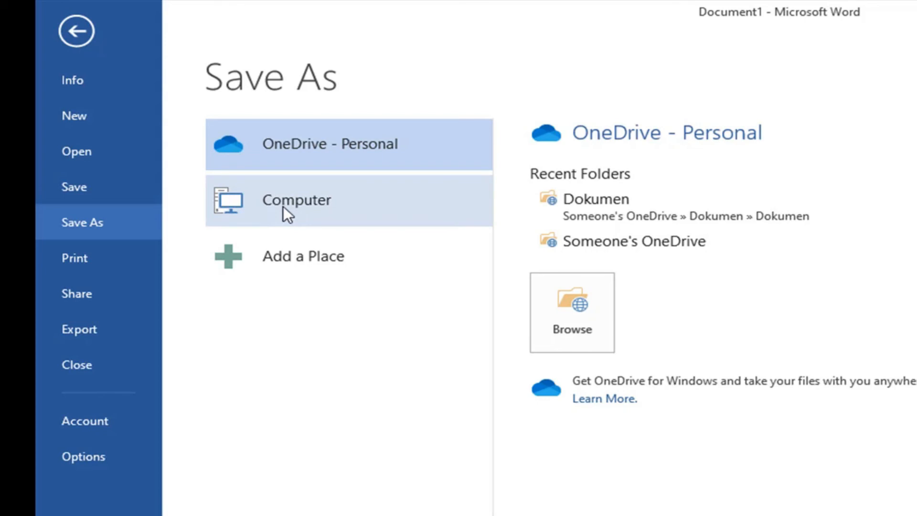
click(298, 202)
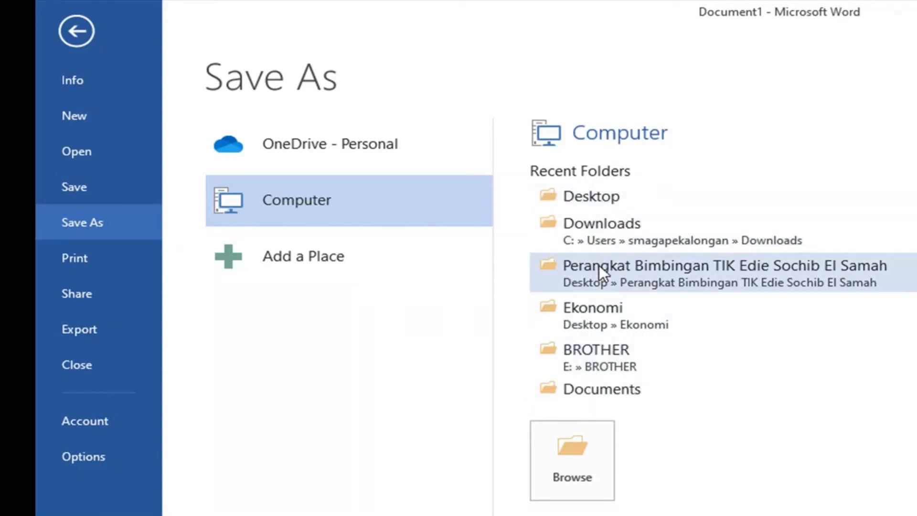
click(589, 457)
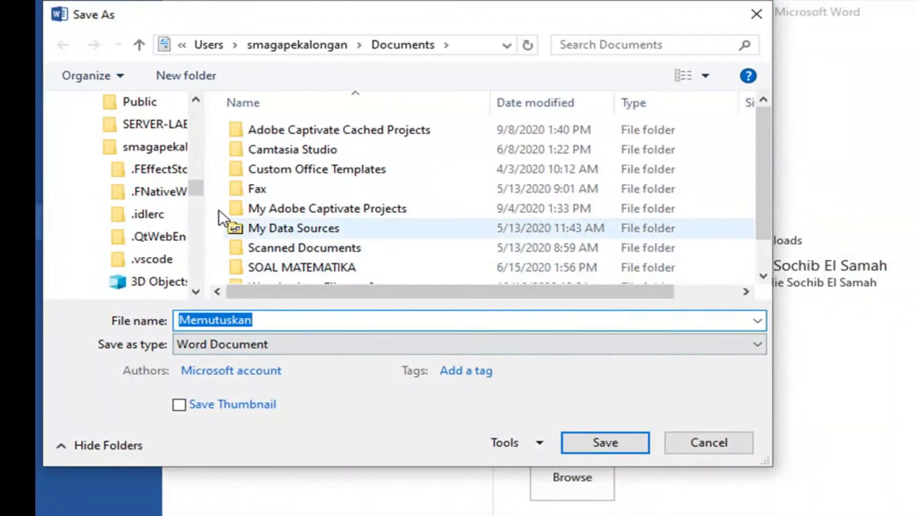
drag(201, 188, 209, 118)
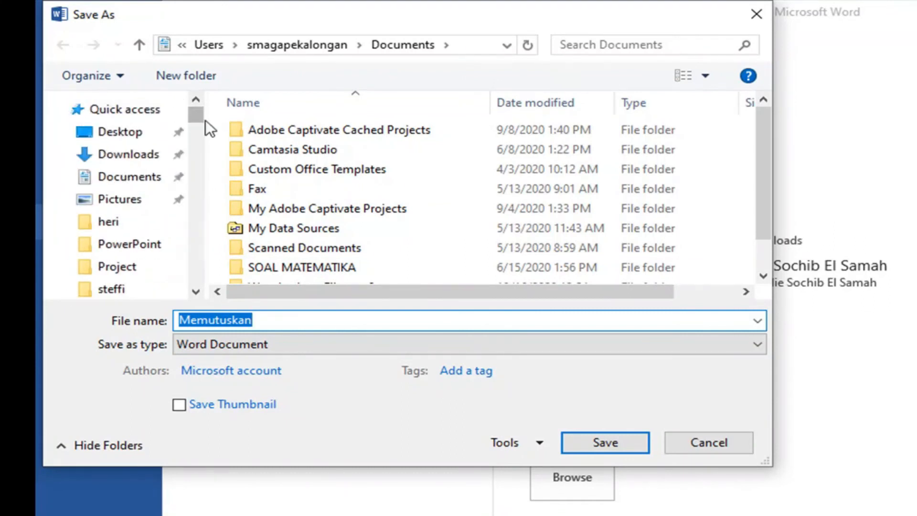
click(117, 178)
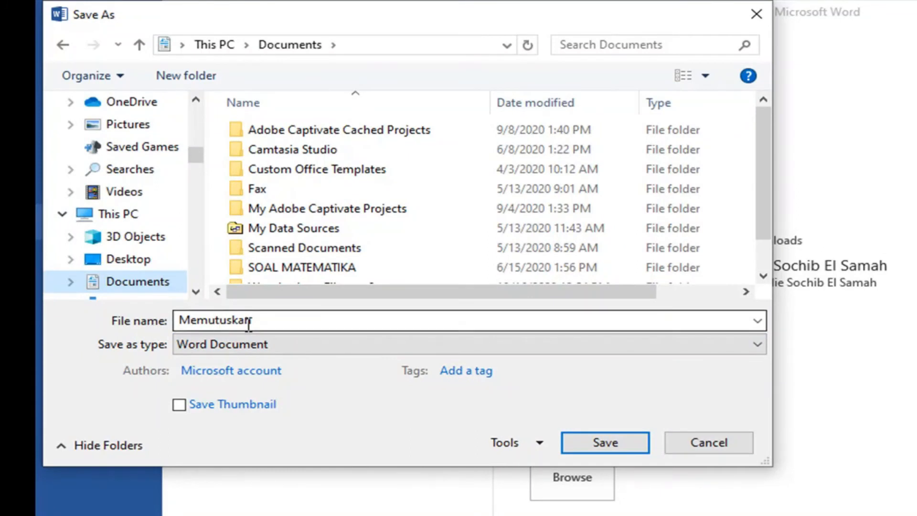
double_click(281, 318)
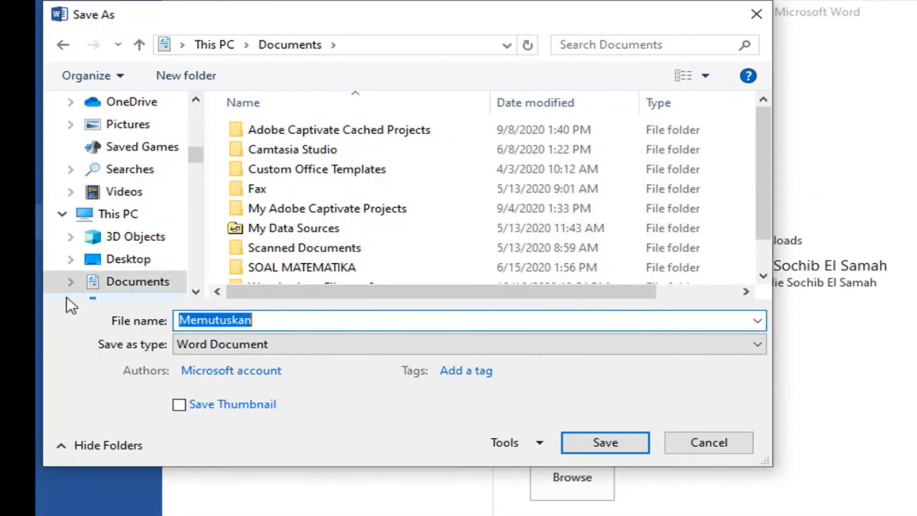
text(Latihan)
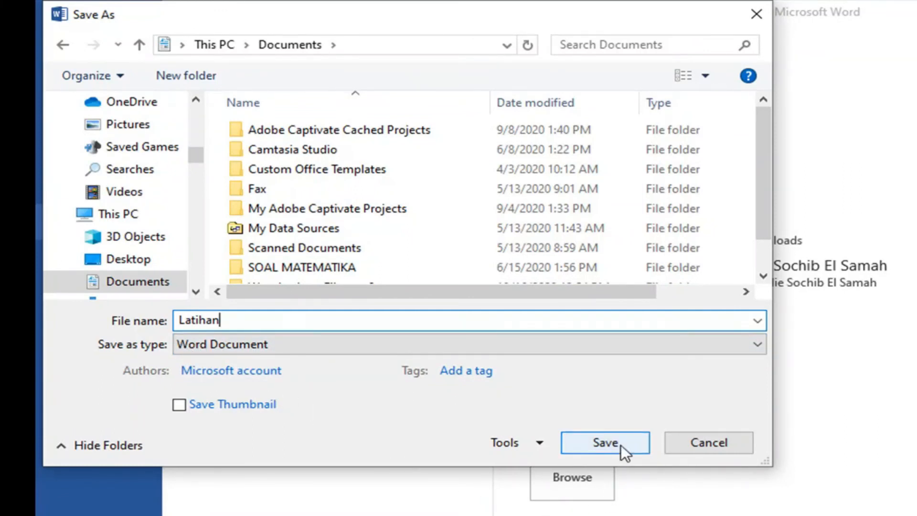
click(605, 442)
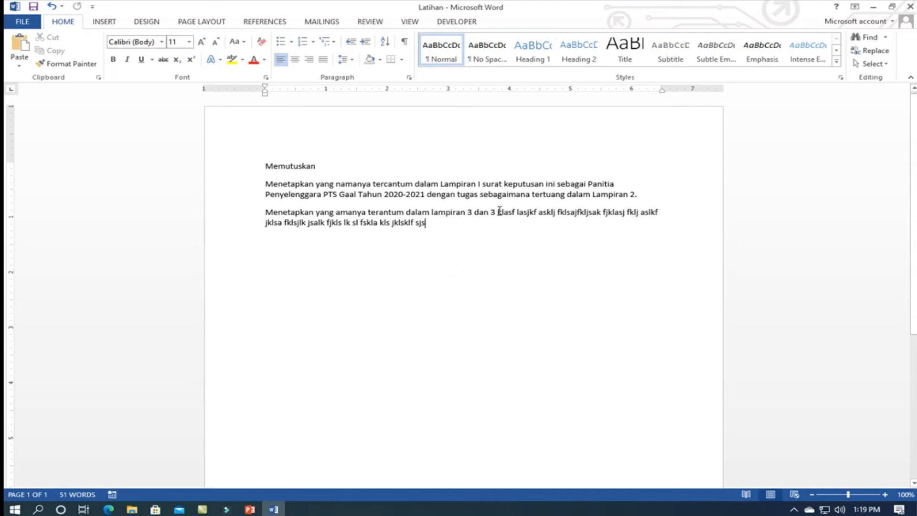
- Replace the filler after "3 dan 3" in the third paragraph with "37598375 vjhfk asklf halkhflhashfajkshf kjashd fjkashjk fhaskh fkhaskjf" and briefly highlight all paragraphs
drag(498, 211, 508, 222)
key(BackSpace)
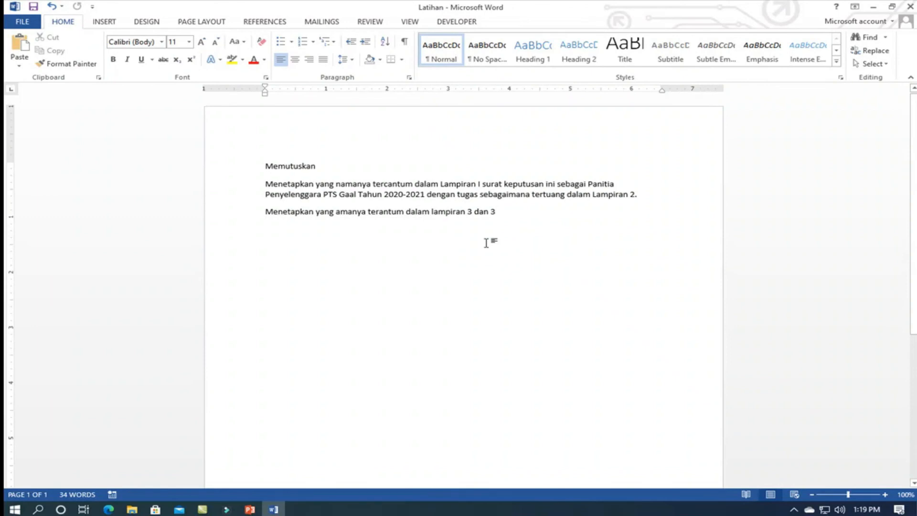
text(37598375 vjhfk asklf)
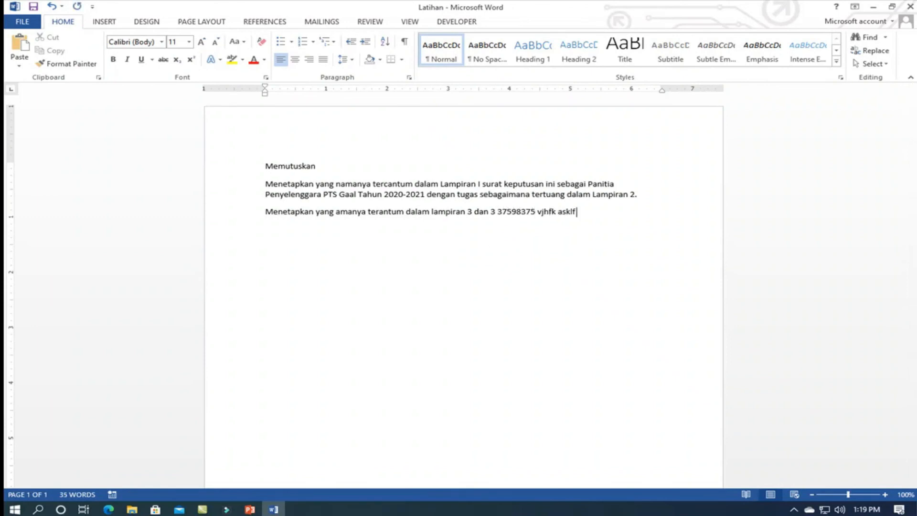
text( halkhflhashfajkshf kjashd fjkashjk fhaskh fkhaskjf)
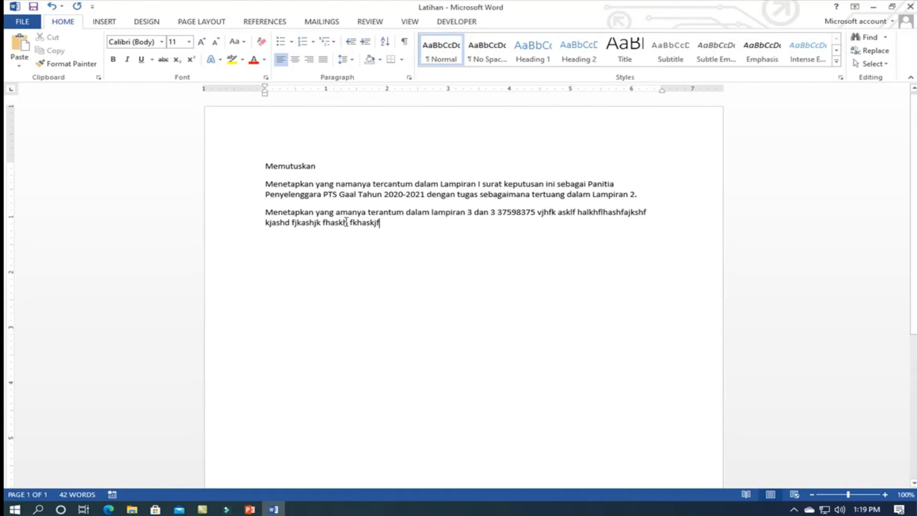
drag(264, 165, 396, 238)
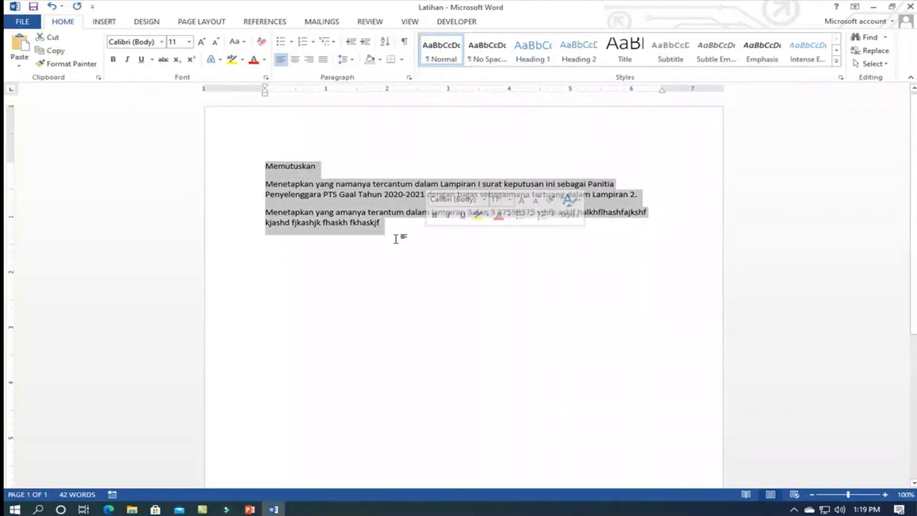
click(396, 238)
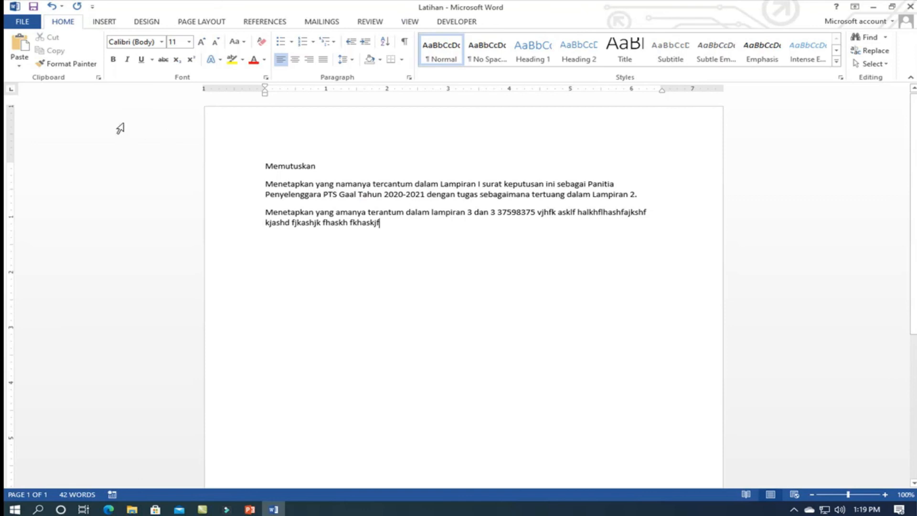
- Save the edited text to the existing Latihan file, highlight all paragraphs for review and save the file again
click(28, 27)
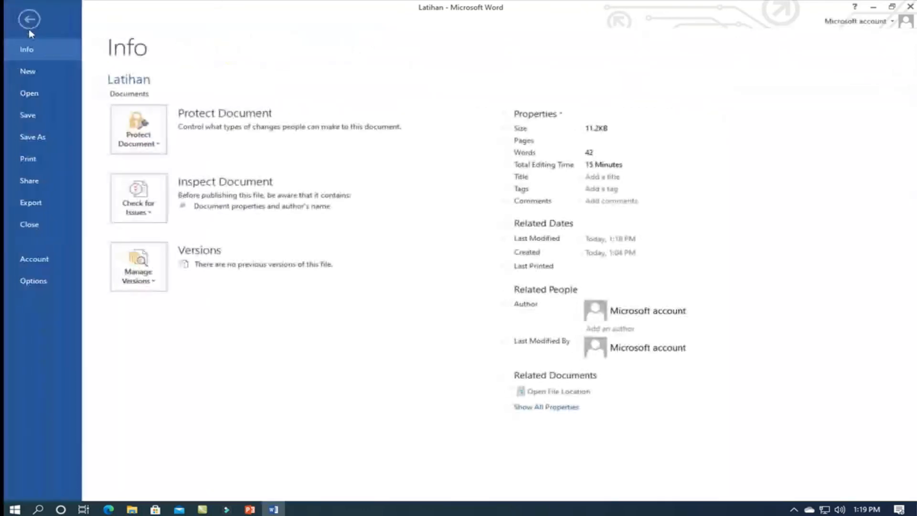
click(30, 115)
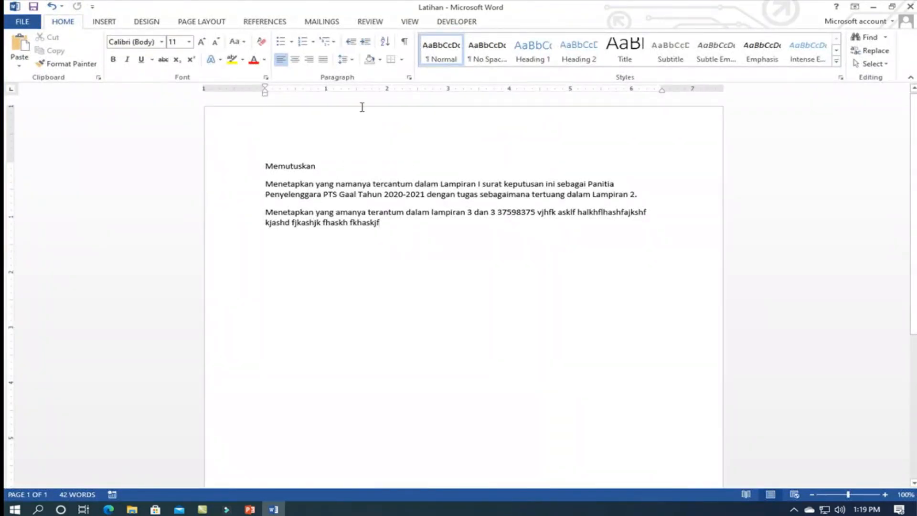
click(36, 7)
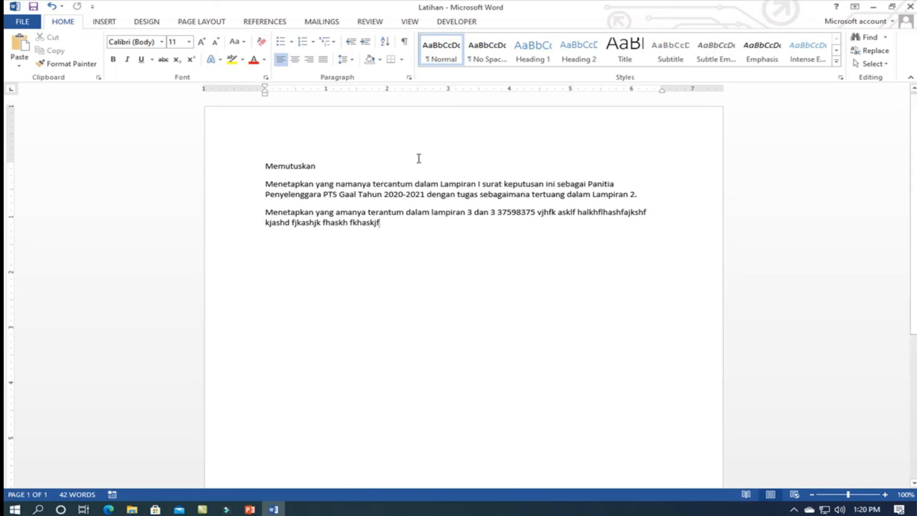
drag(266, 167, 417, 231)
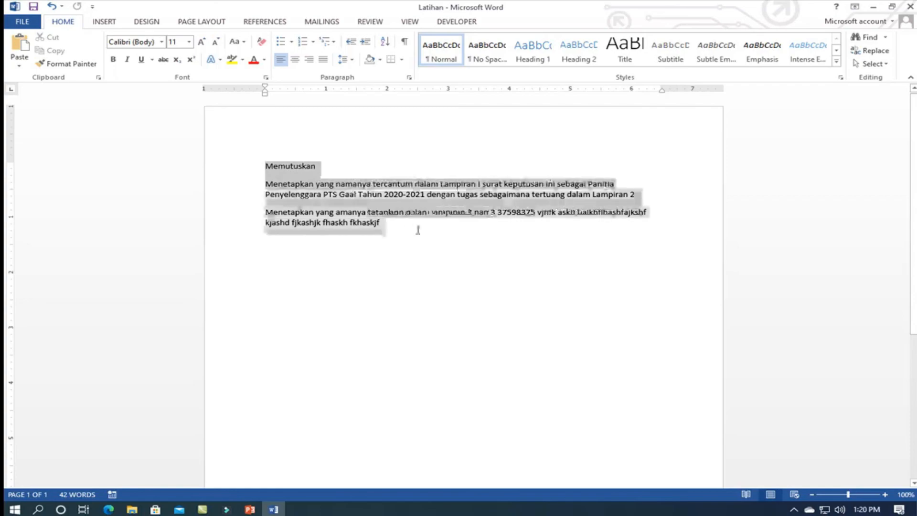
click(417, 230)
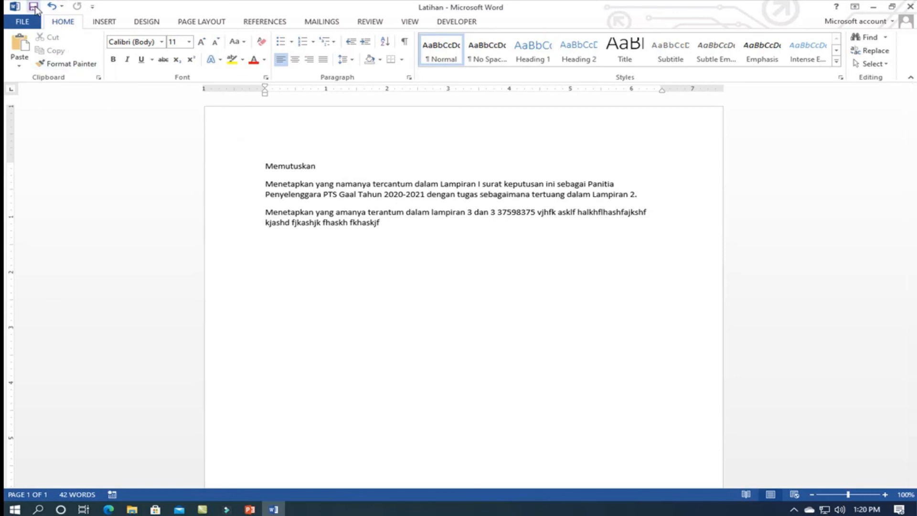
click(32, 19)
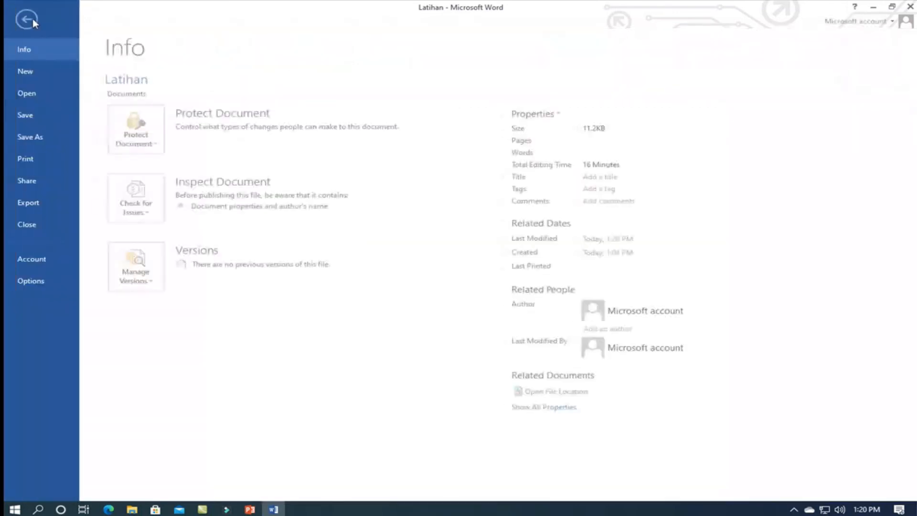
click(32, 116)
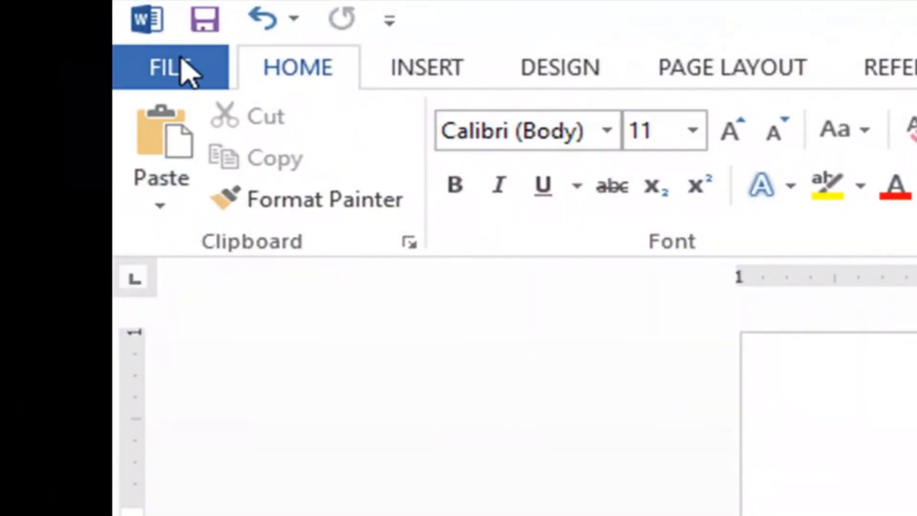
- Save a copy of the document in the Documents folder under the name "Latihan Lagi" and close Word
click(114, 47)
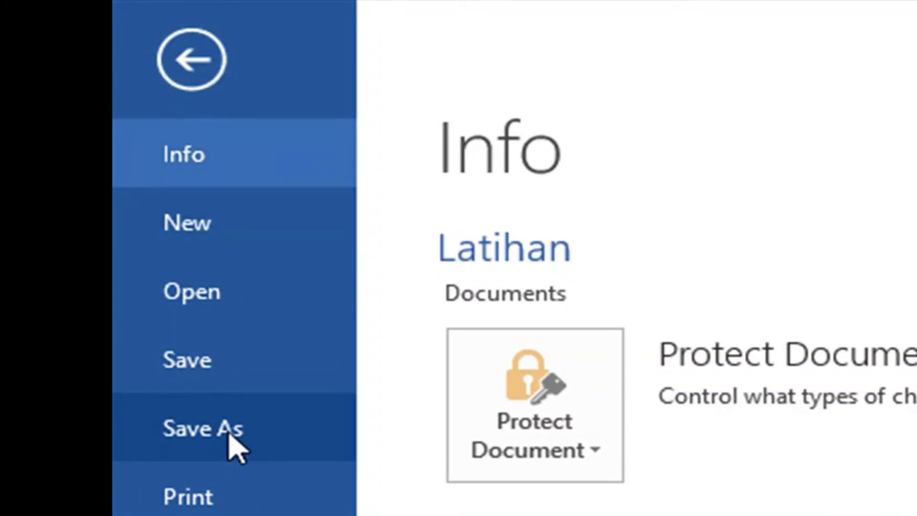
click(230, 432)
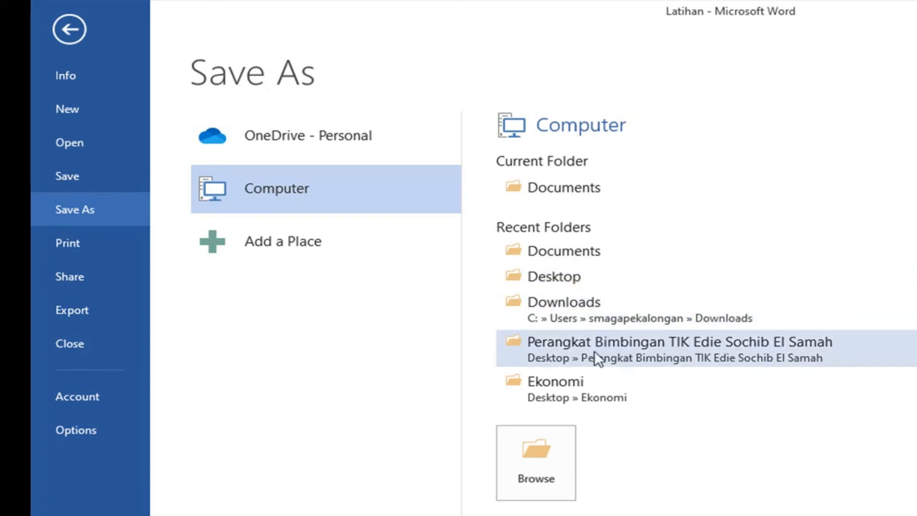
click(578, 188)
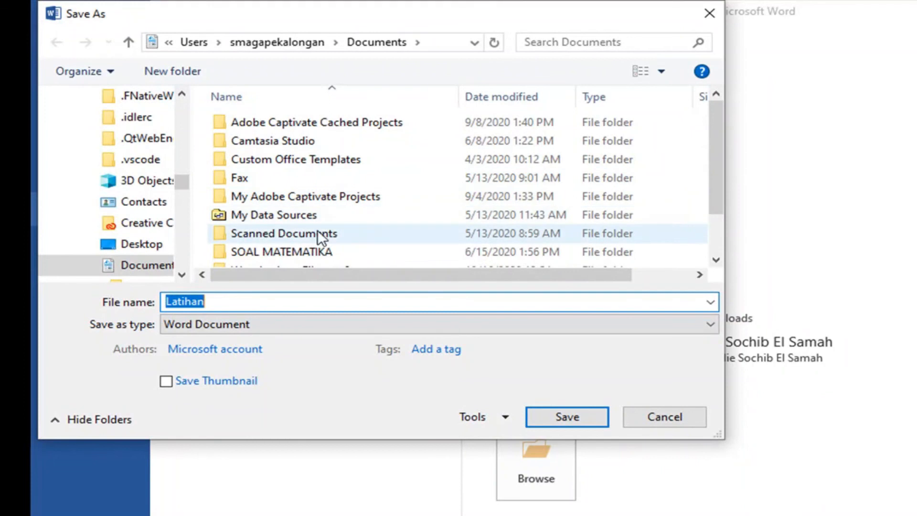
click(236, 302)
text(Lagi)
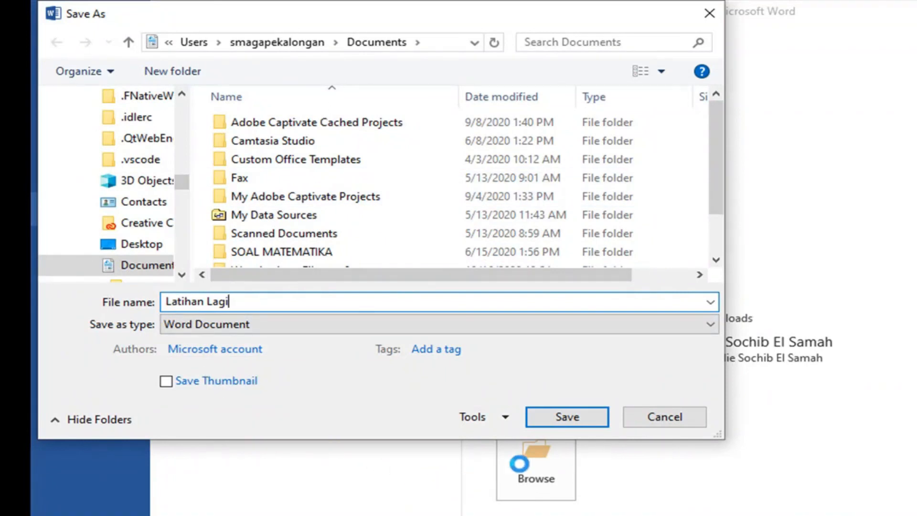
click(574, 418)
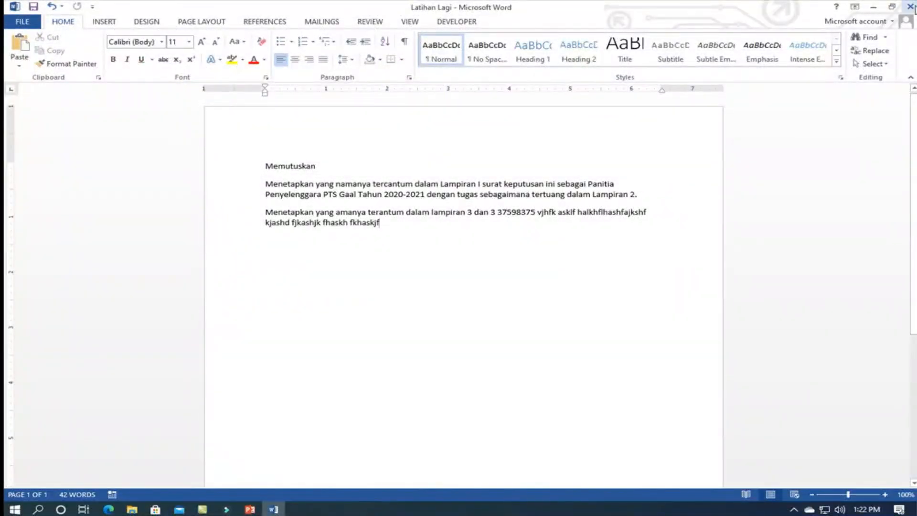
click(911, 6)
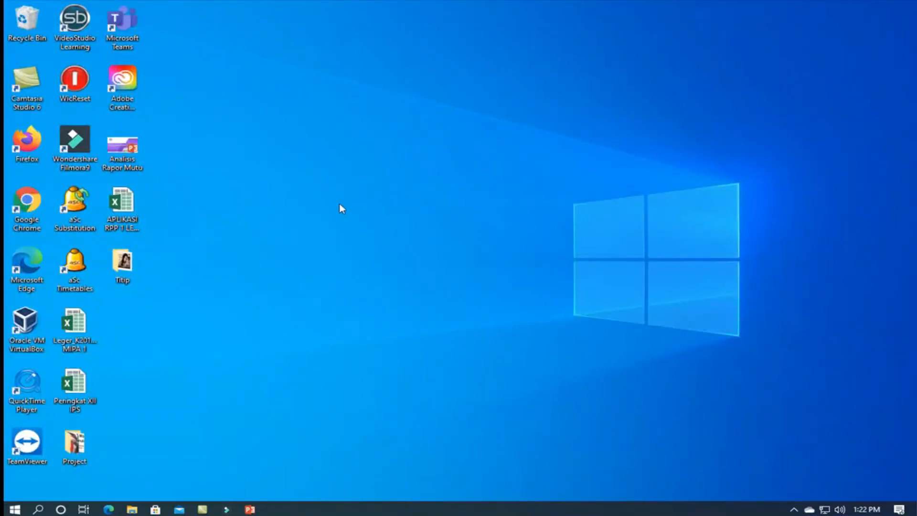
- Switch to File Explorer, check the Latihan Lagi and Latihan files in the Documents folder and close the window
click(132, 510)
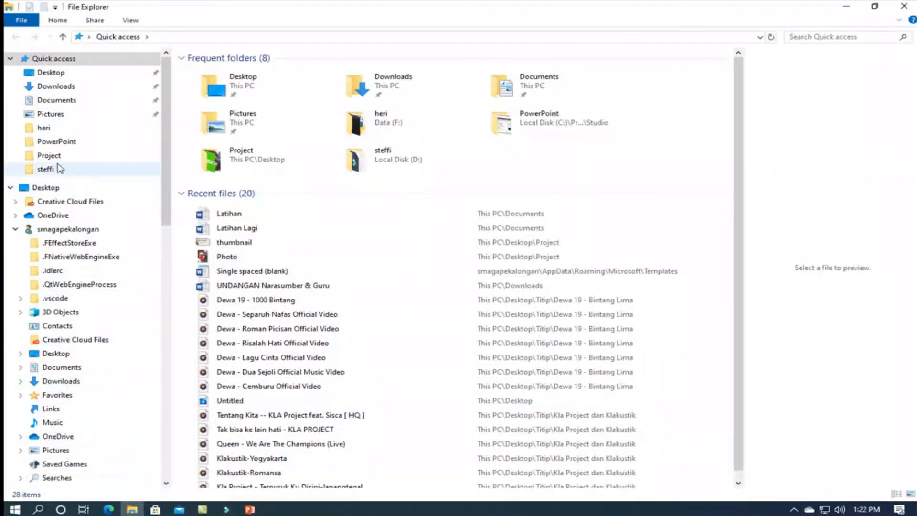
click(58, 101)
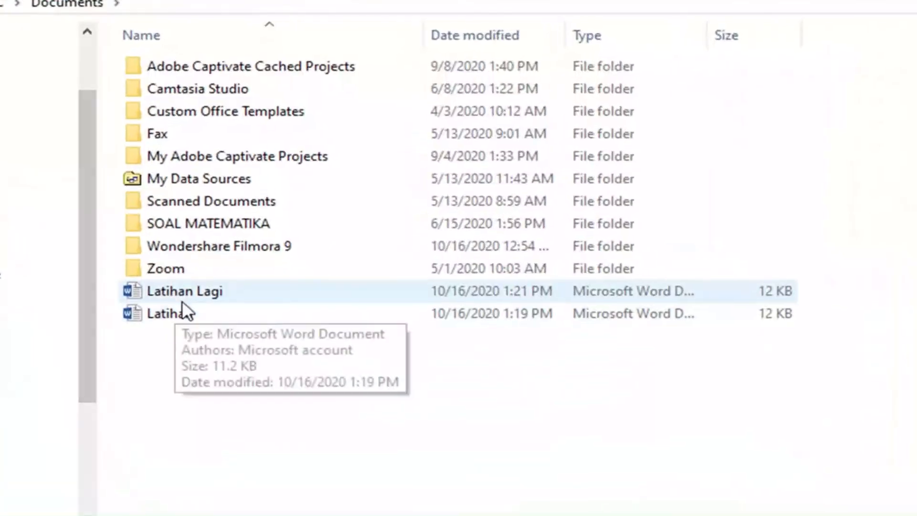
click(182, 294)
click(185, 315)
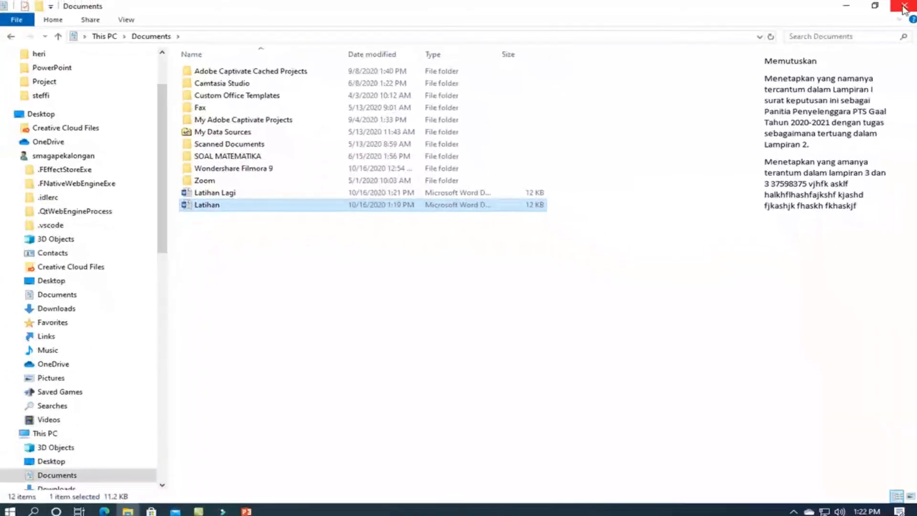
click(904, 7)
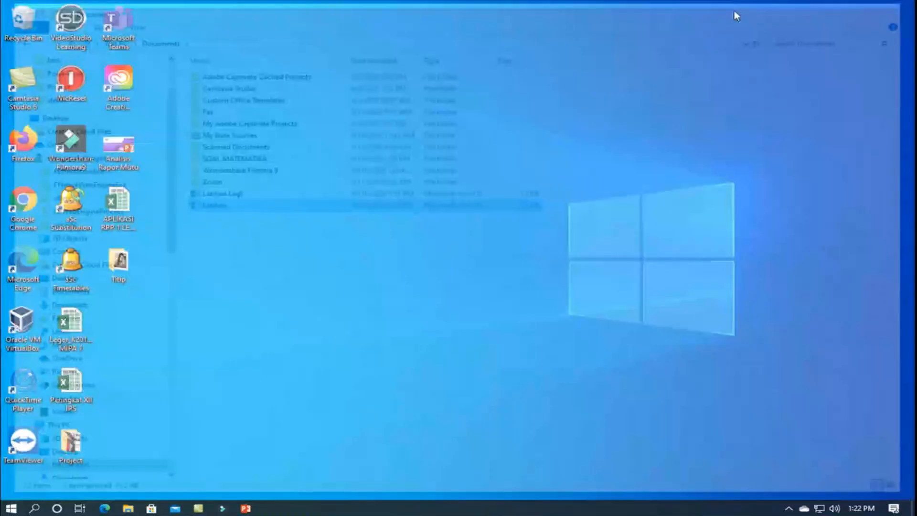